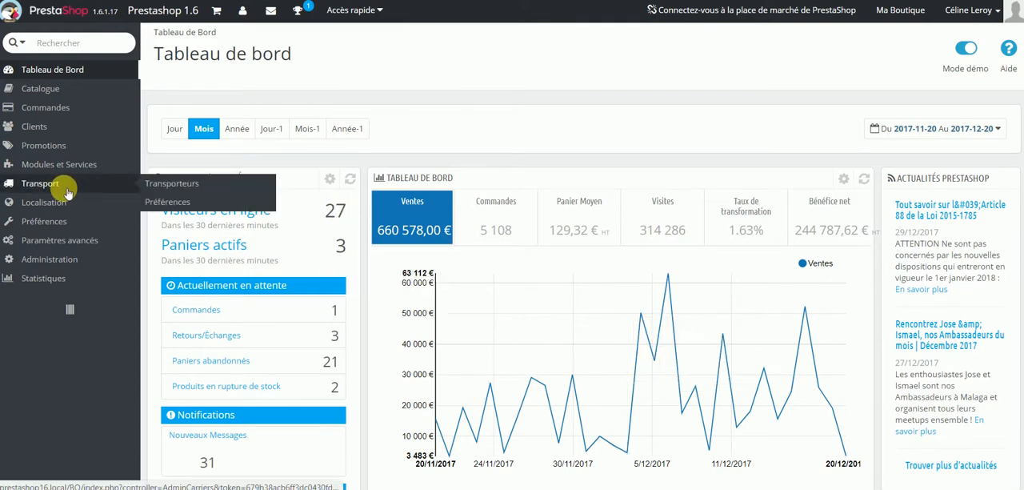
Create an enabled zone named France in the localisation zones and disable the Oceania zone.
mouse_move(48, 204)
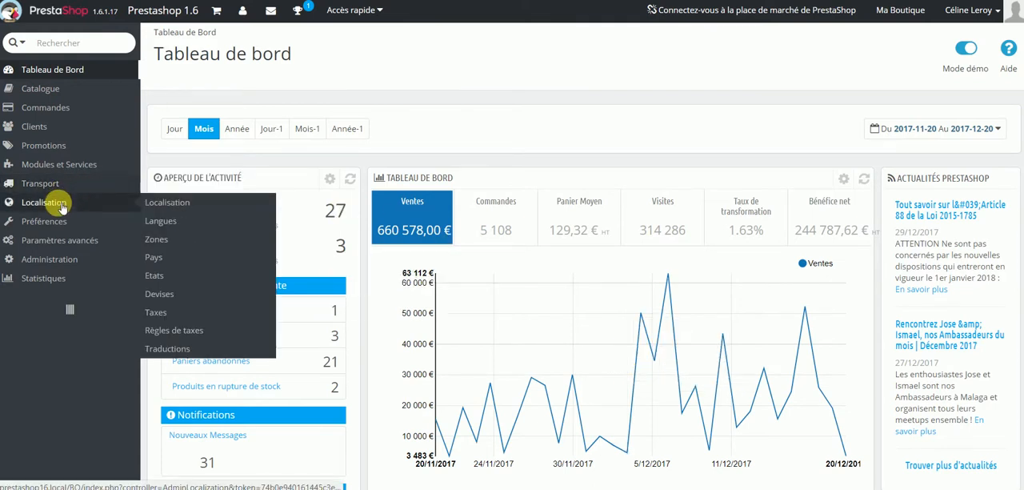
click(168, 240)
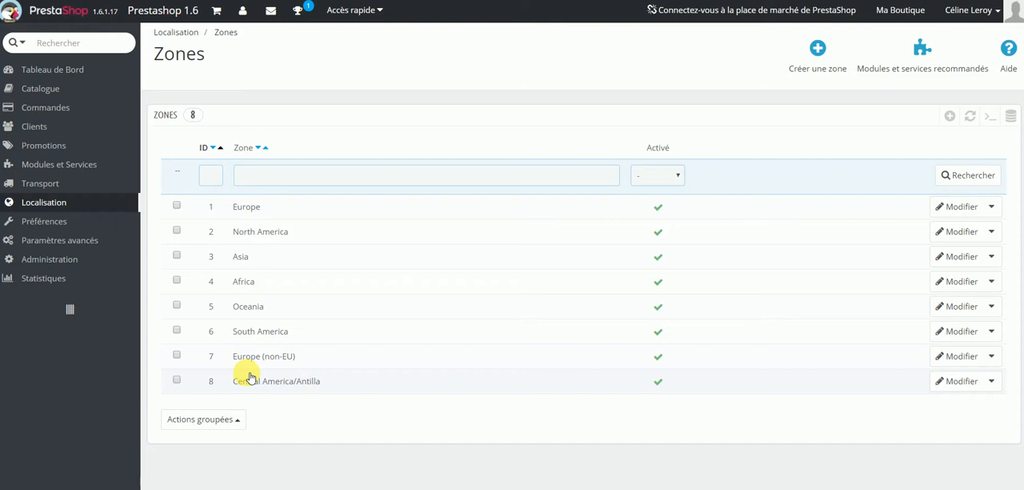
click(820, 47)
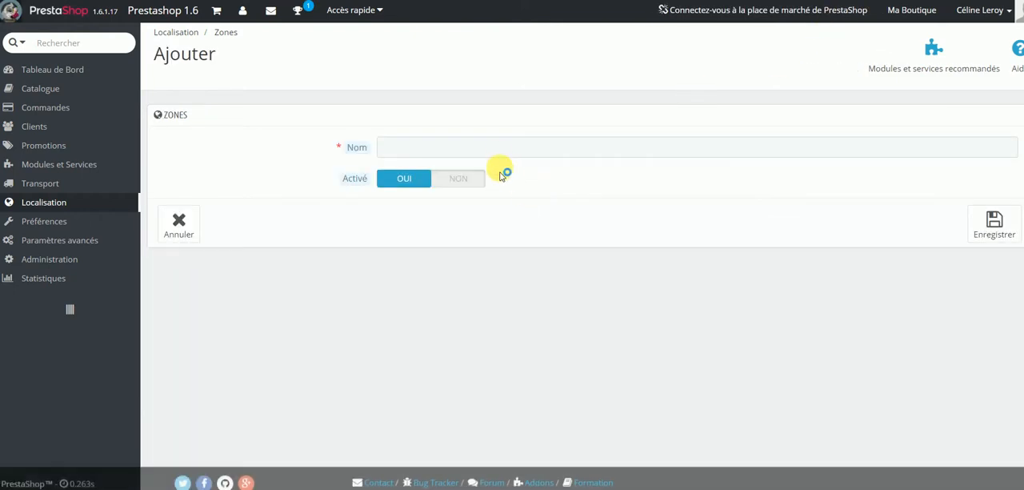
click(497, 152)
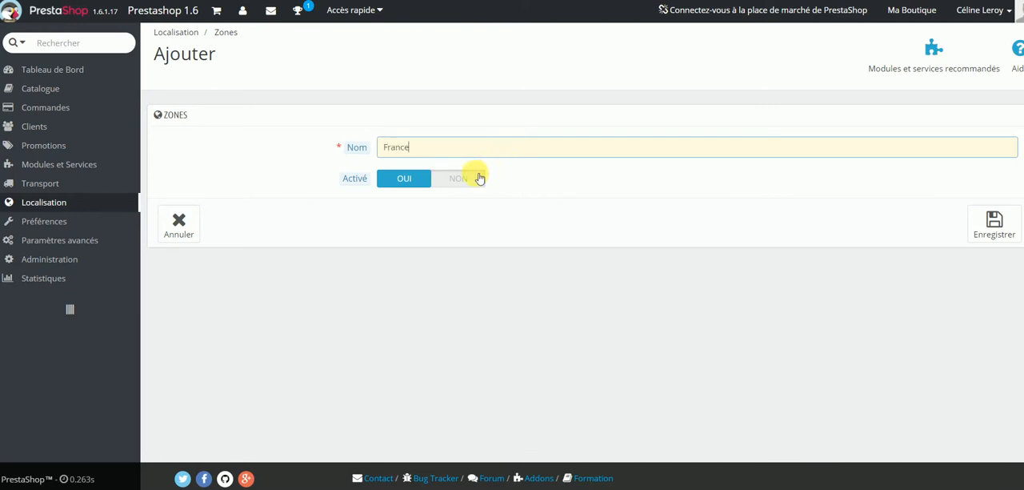
click(1002, 230)
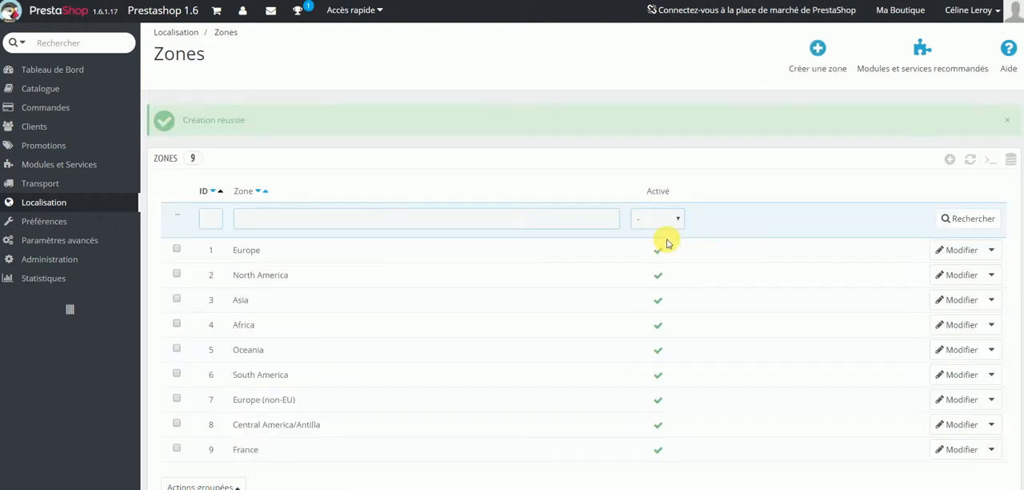
click(658, 357)
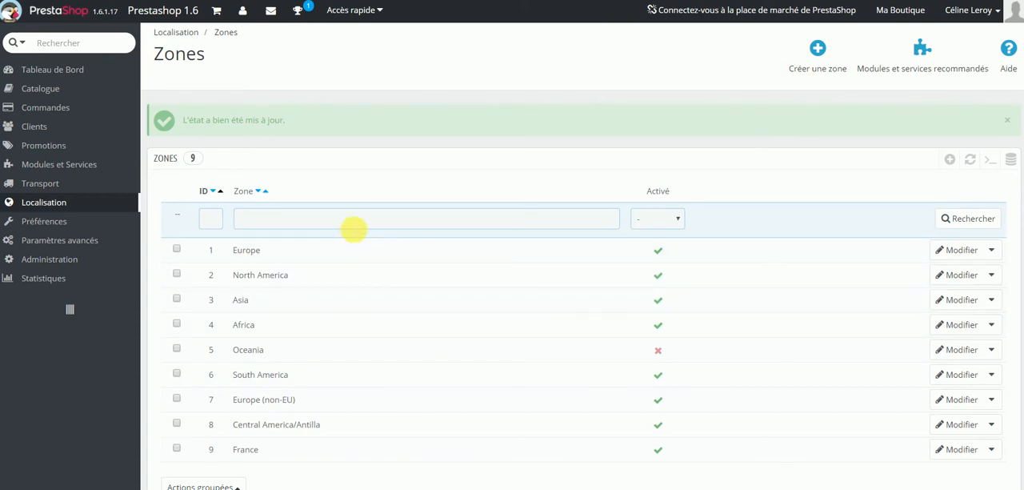
Filter the country list for France, open that country for editing, and assign it to the France zone.
mouse_move(108, 206)
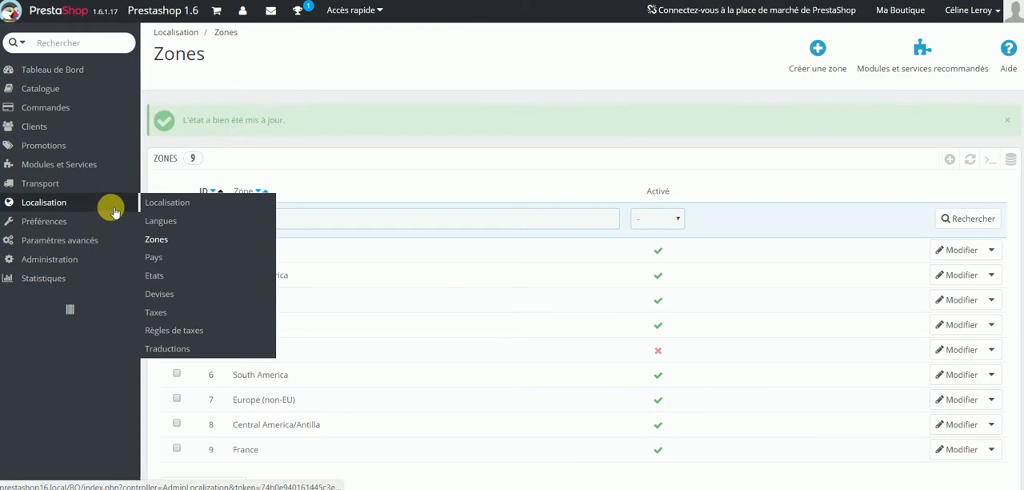
click(153, 257)
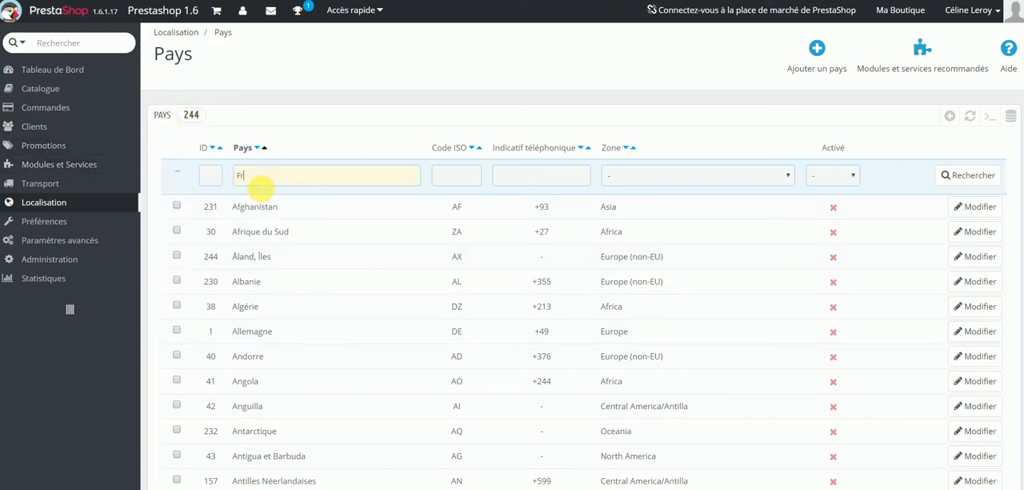
key(Return)
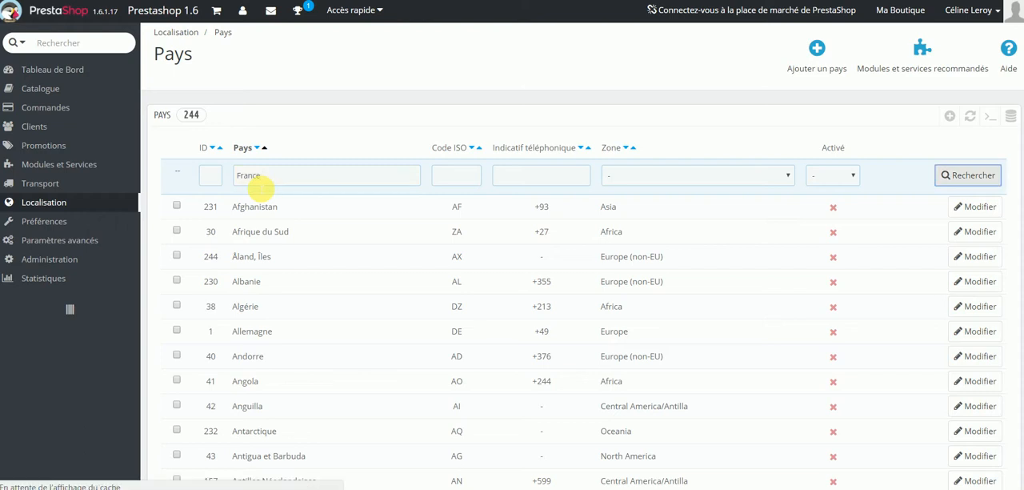
click(976, 206)
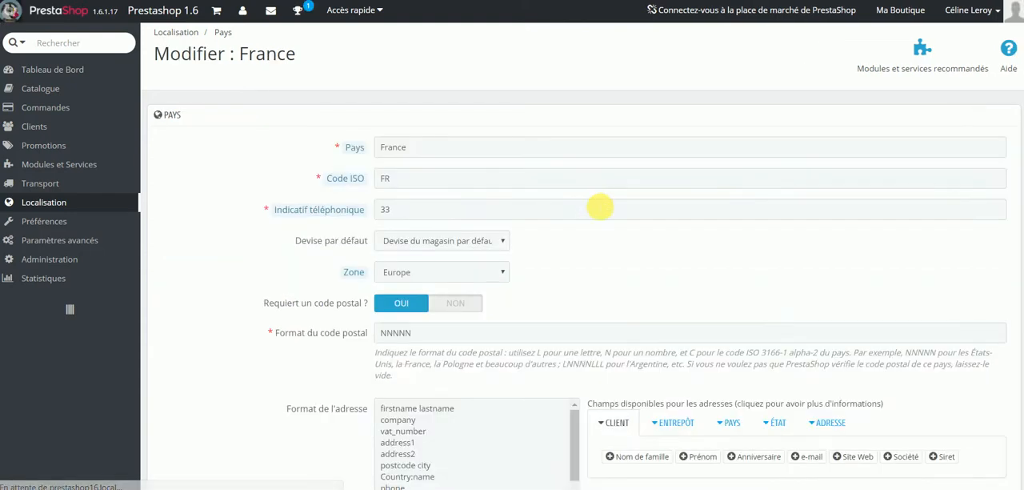
click(395, 272)
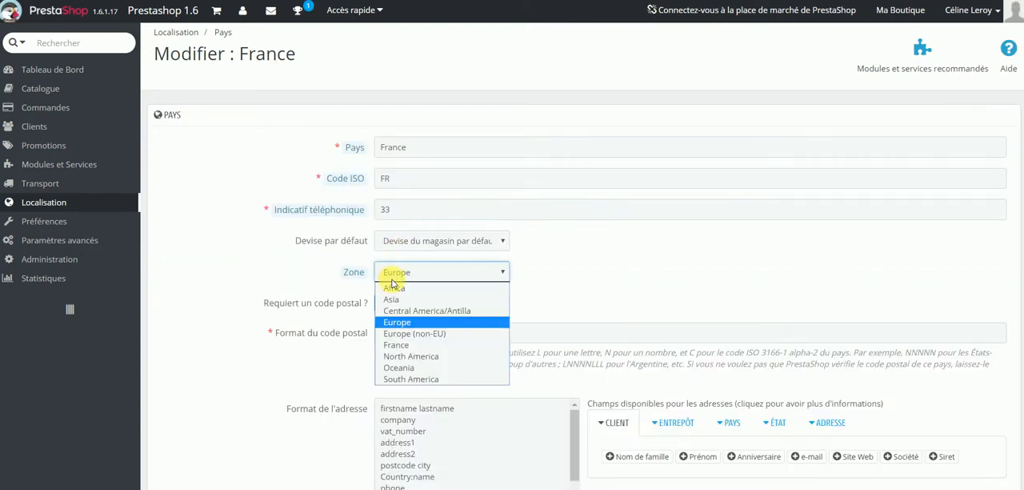
click(397, 345)
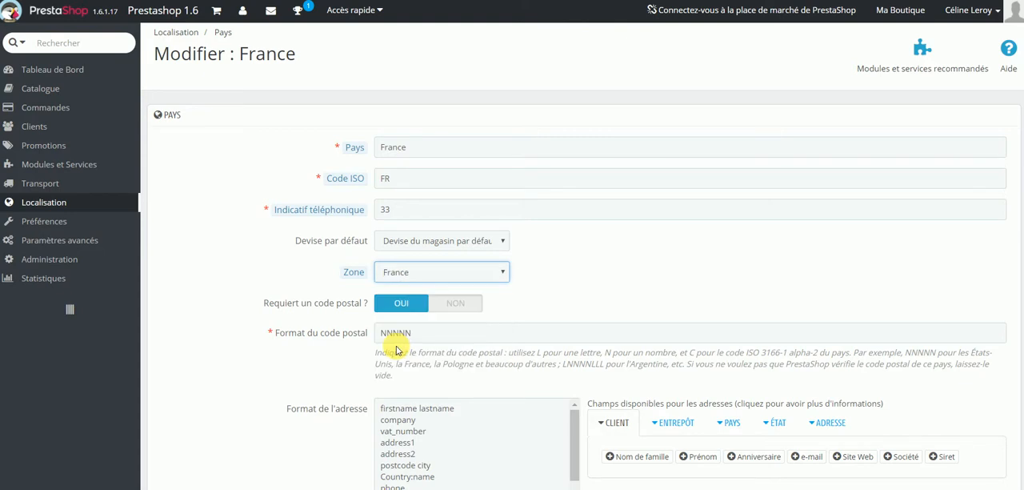
Review France's country name, ISO code, telephone prefix, default currency choices and zone choices.
click(429, 146)
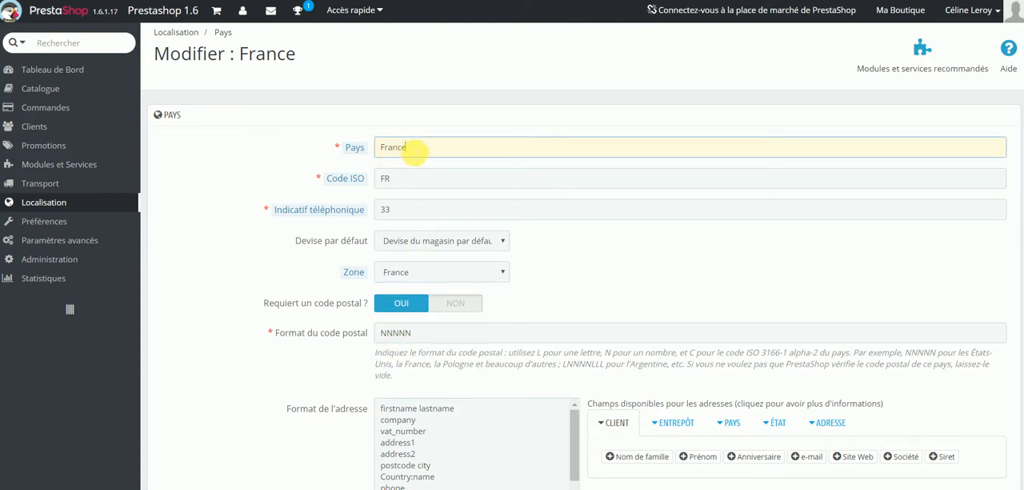
click(427, 184)
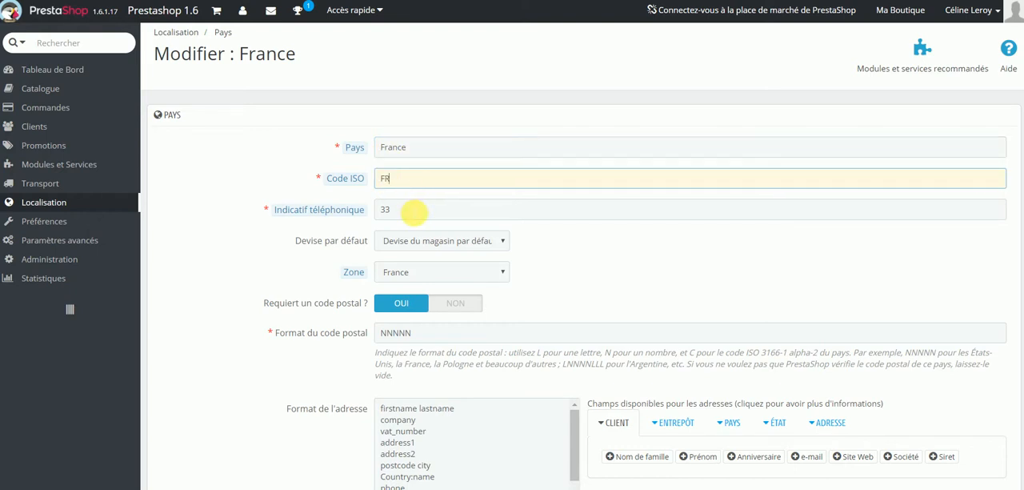
click(415, 210)
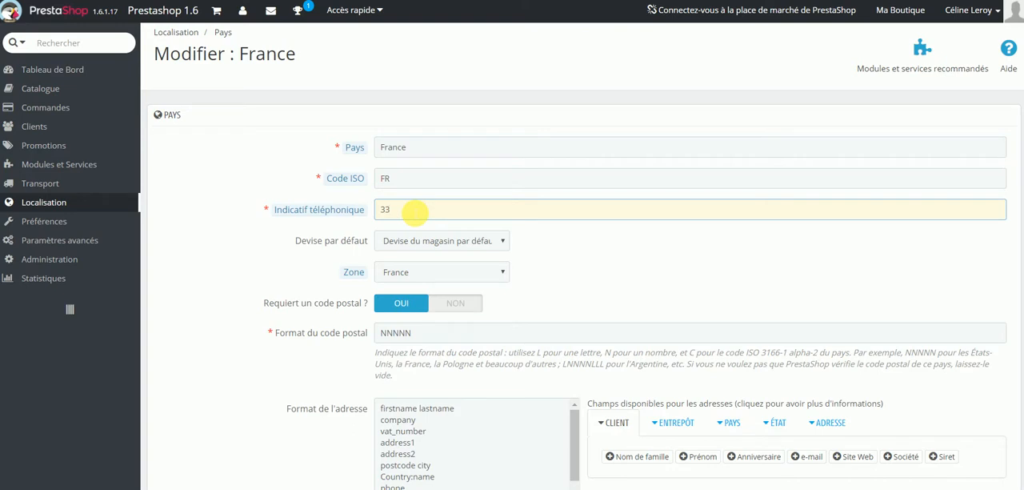
click(475, 240)
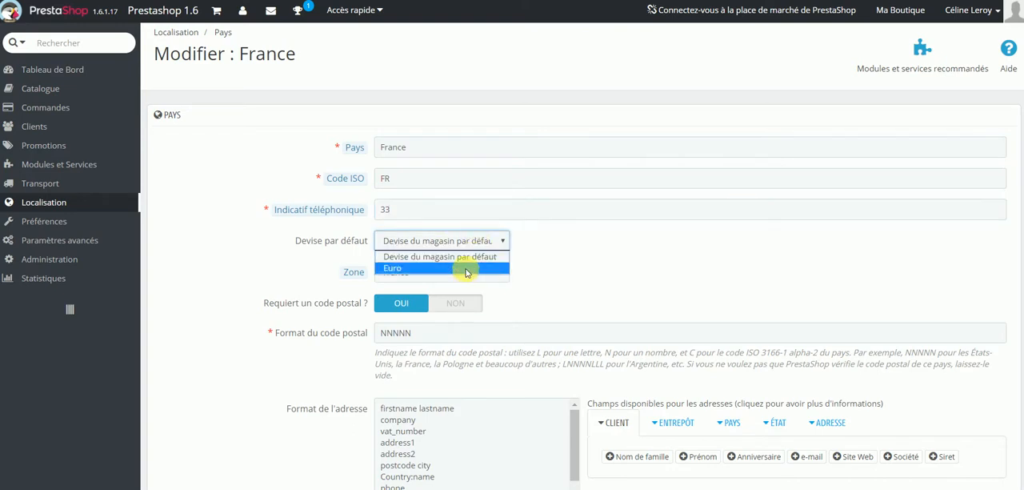
click(469, 238)
click(423, 271)
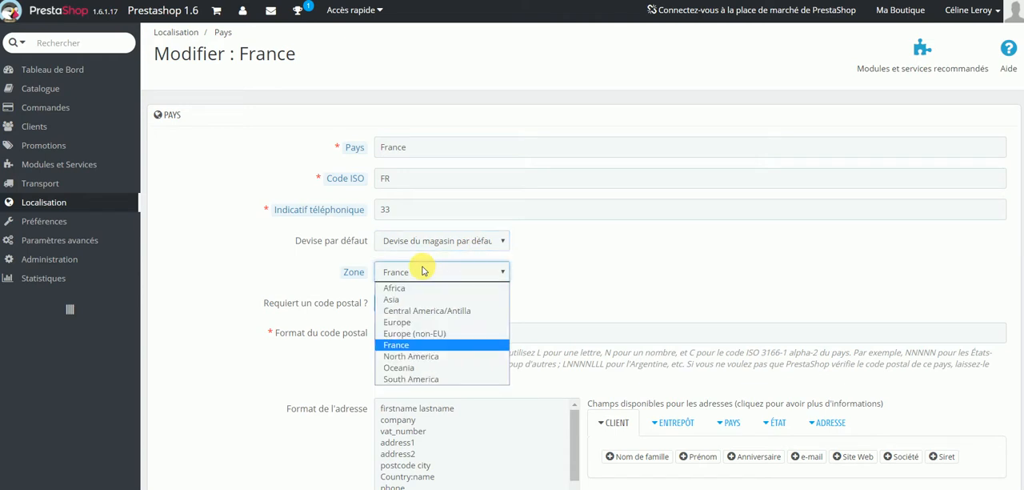
click(423, 271)
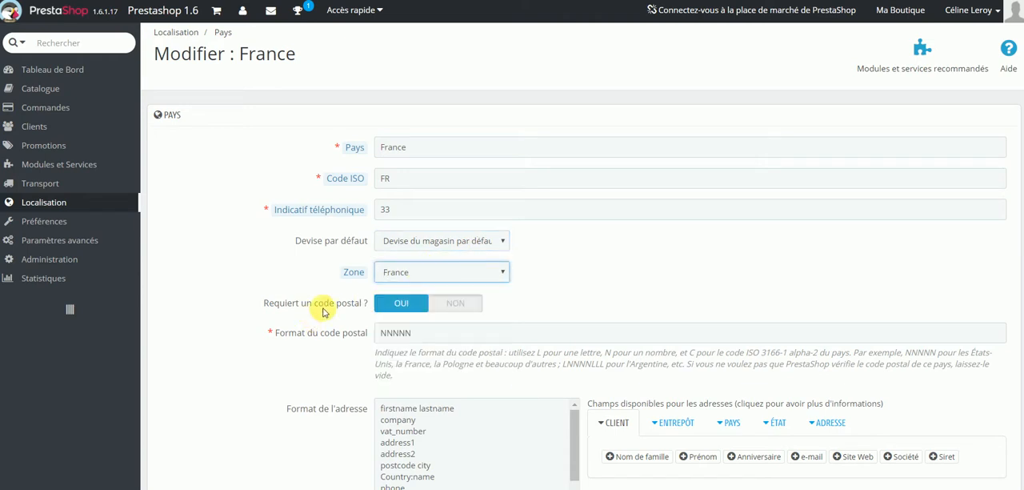
Switch the postal code requirement off and back on, and re-enter NNNNN as the postal code format.
click(452, 310)
click(400, 304)
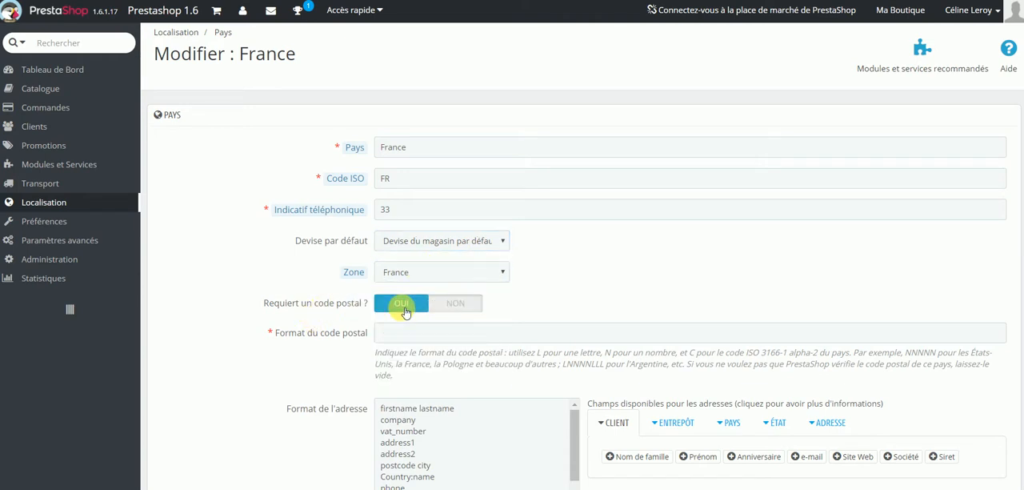
click(403, 334)
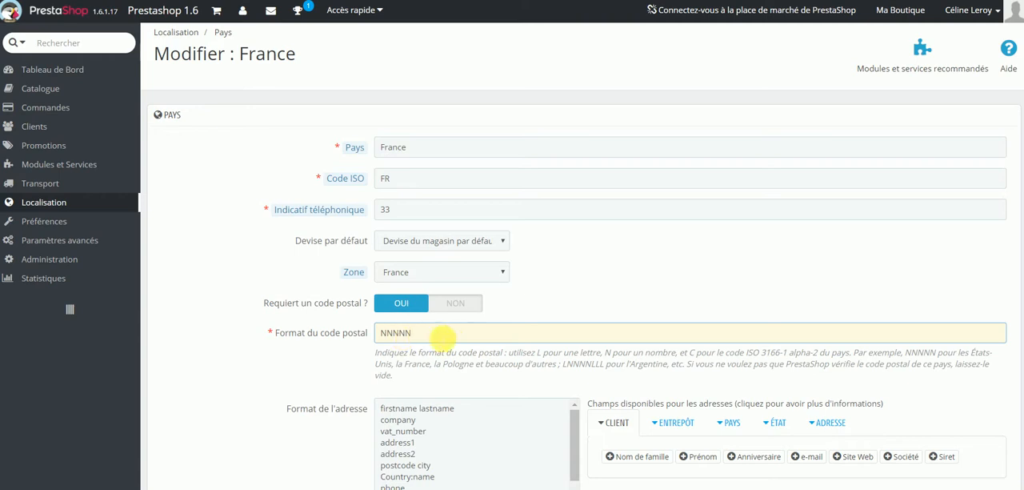
Examine the postal code format guidance, the address format layout and the fields available for addresses.
drag(541, 355, 669, 358)
click(587, 362)
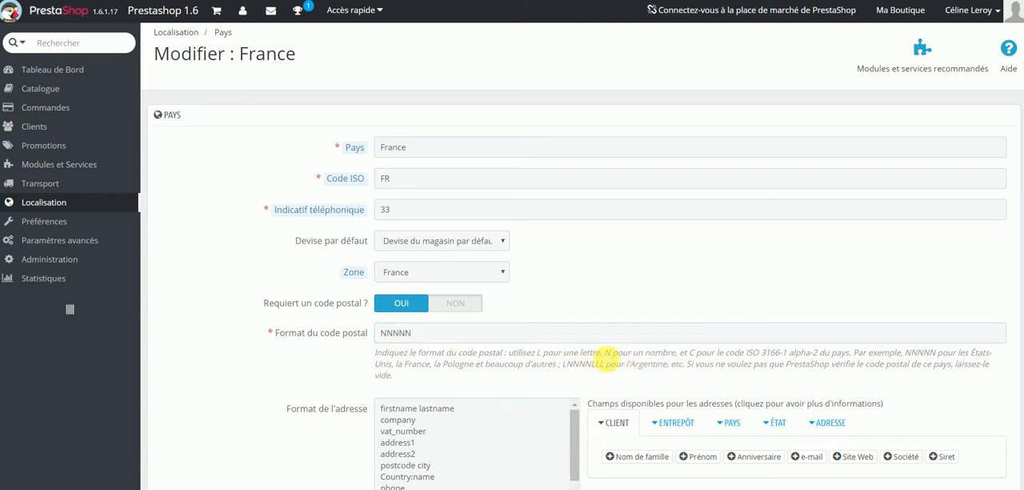
drag(605, 354, 668, 354)
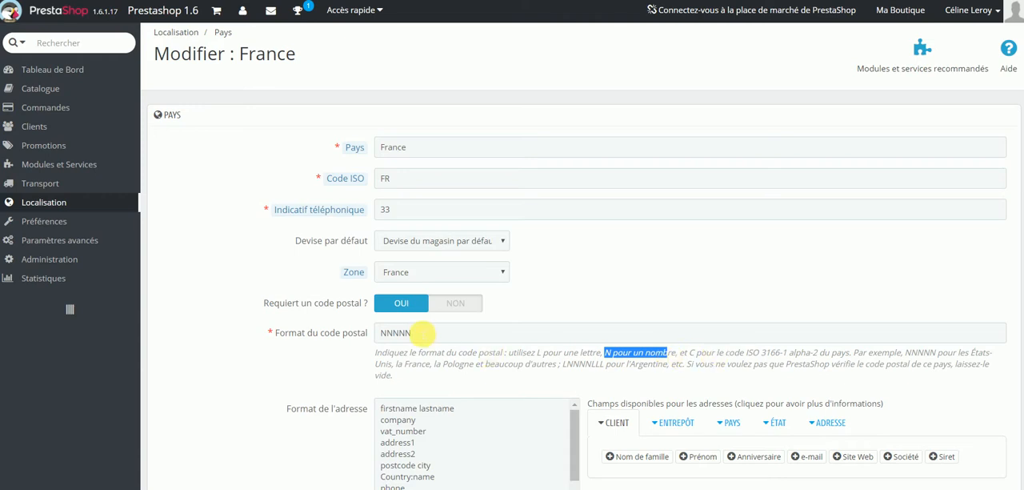
drag(424, 333, 363, 331)
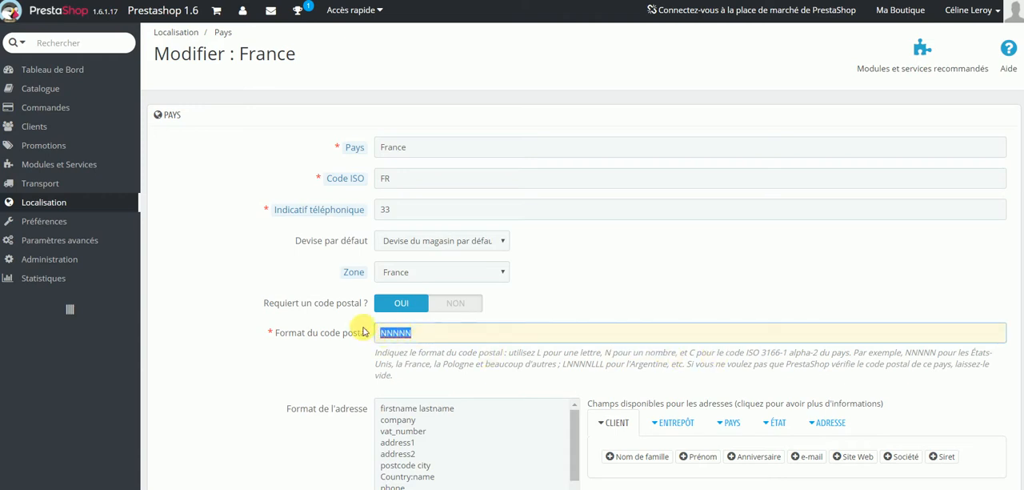
scroll(270, 315, down, 5)
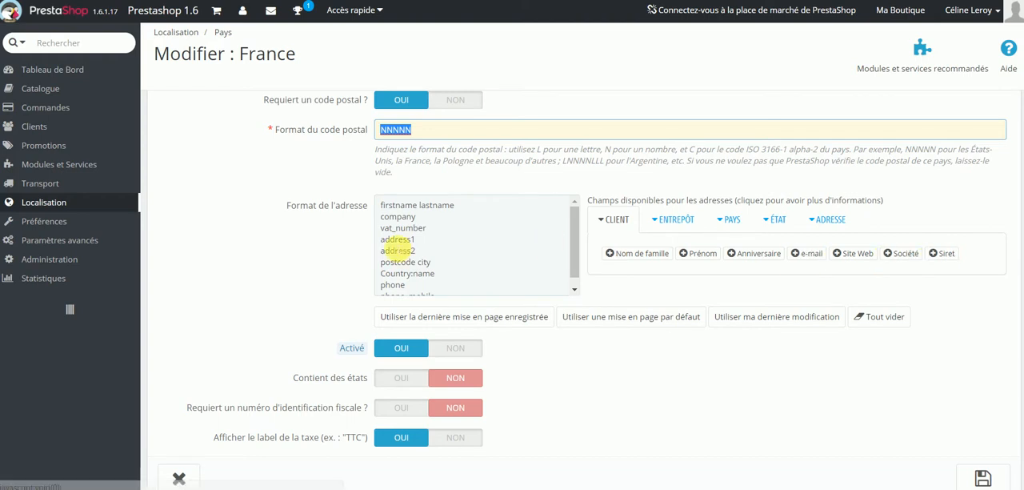
scroll(389, 245, down, 2)
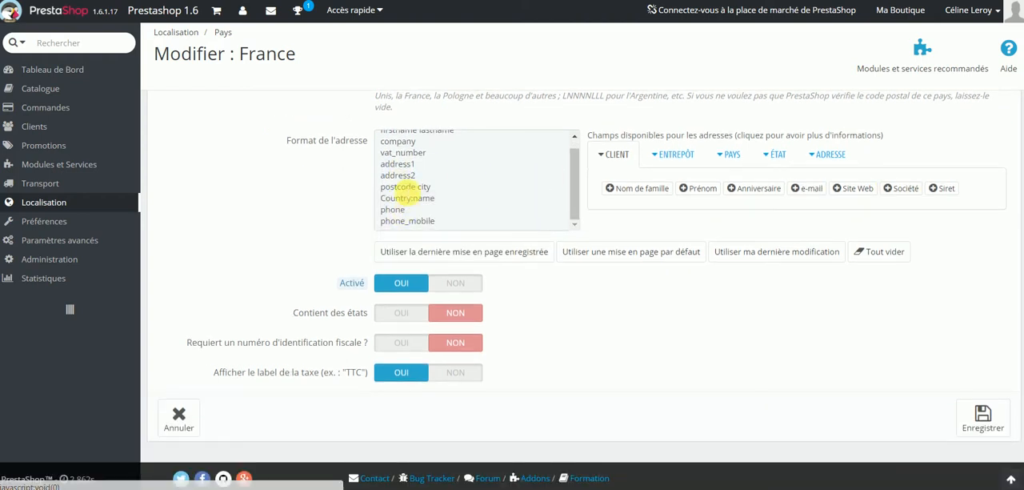
click(831, 157)
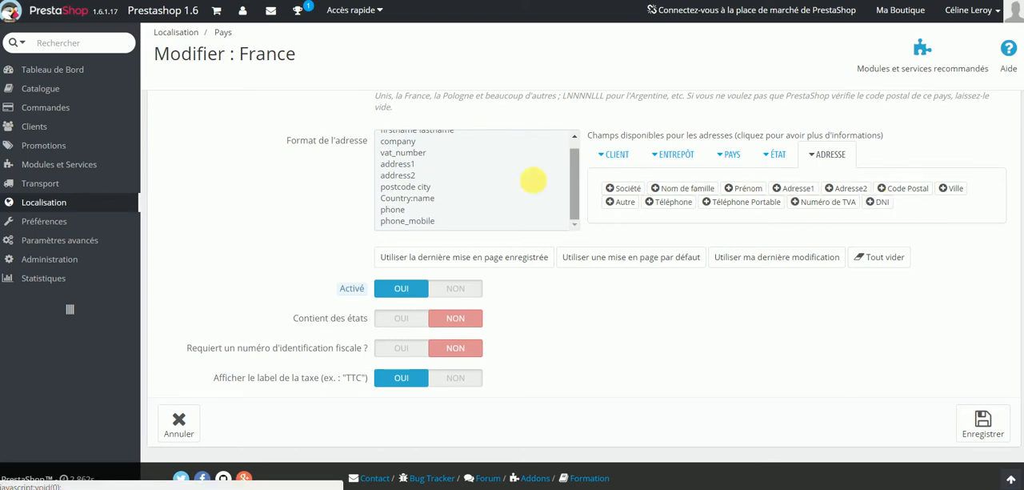
scroll(436, 196, up, 3)
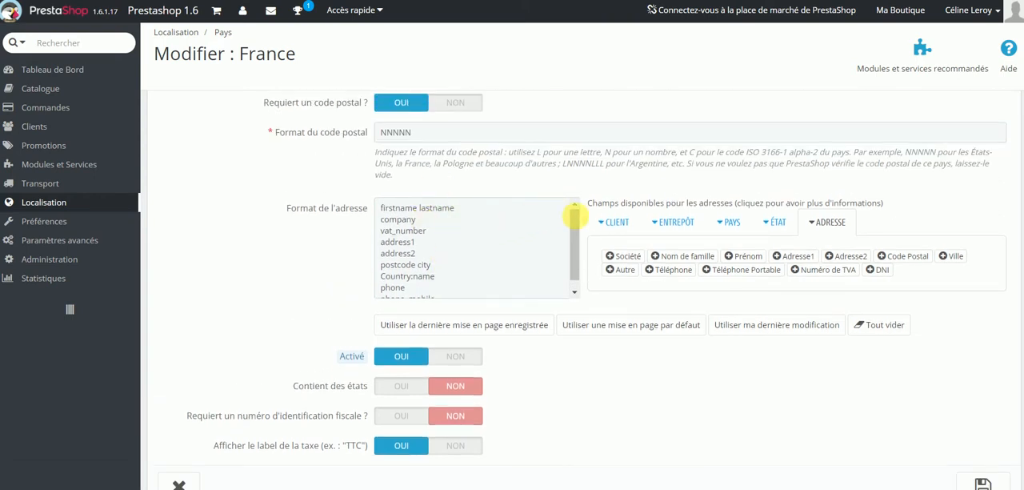
drag(576, 221, 572, 268)
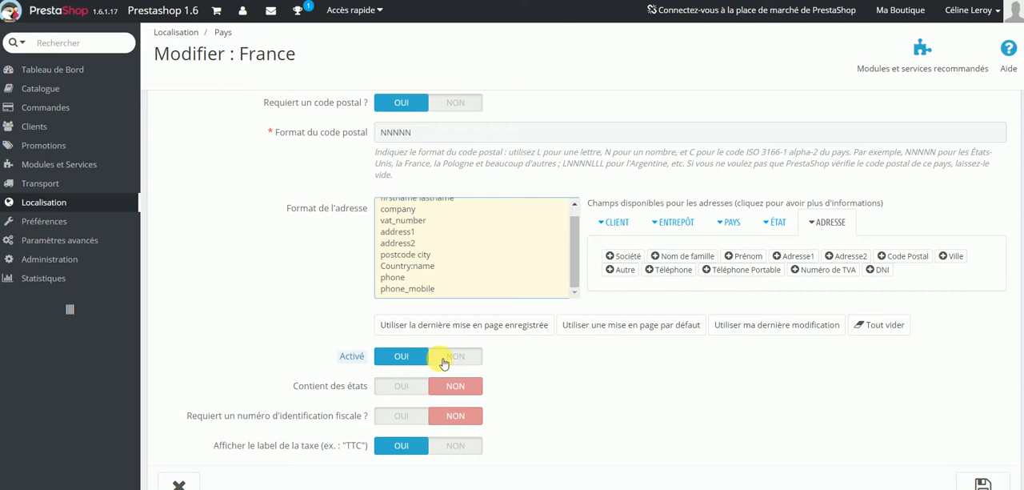
Try the OUI setting for containing states and for requiring a tax identification number, returning both to NON.
click(401, 386)
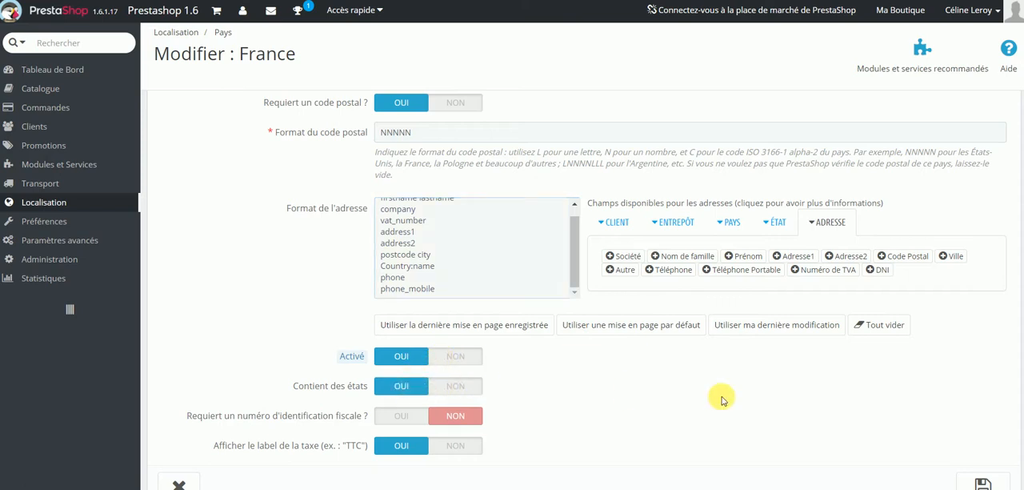
scroll(721, 400, down, 2)
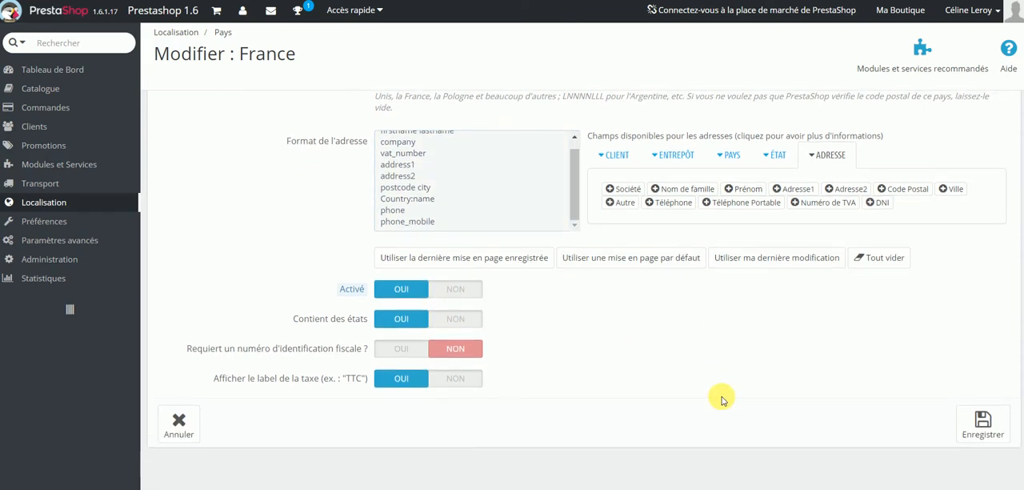
click(467, 321)
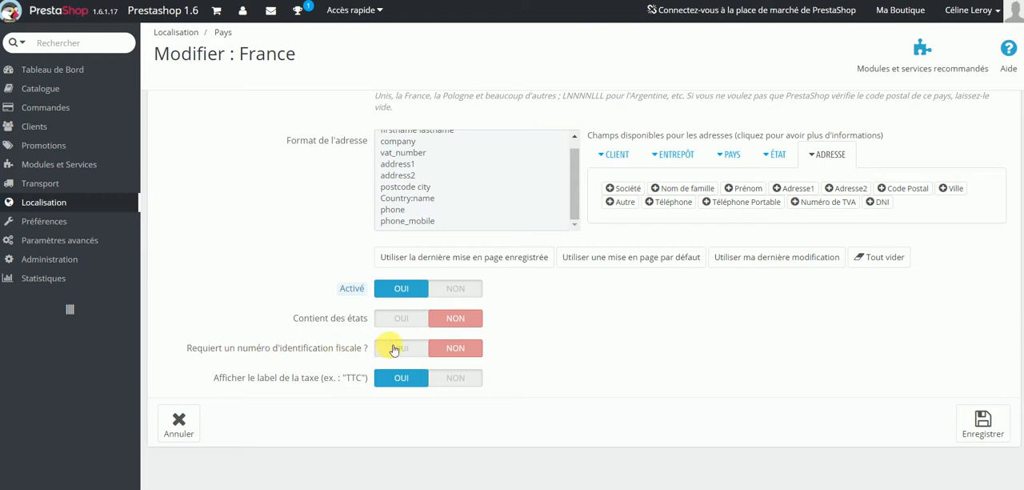
click(393, 350)
click(472, 350)
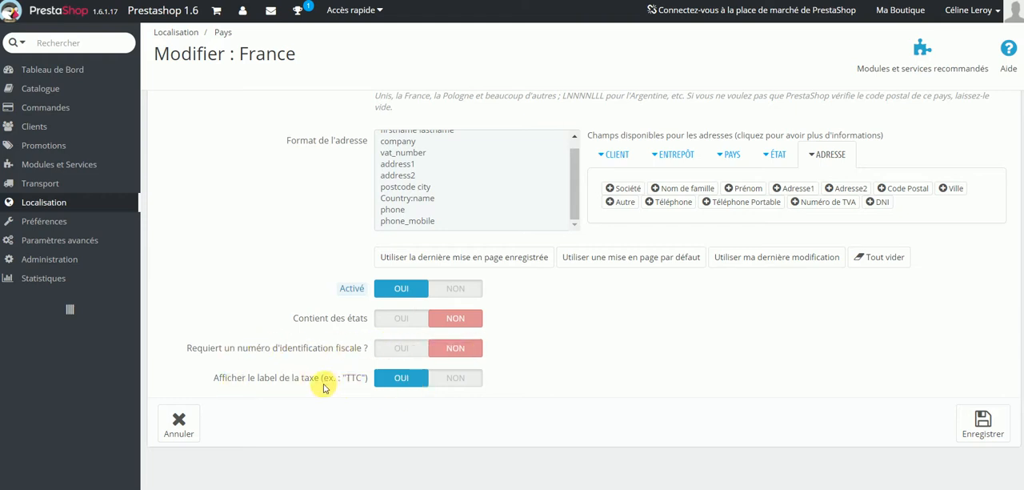
Review the tax label option and the country form, and set "Contient des états" to OUI for France.
drag(325, 384, 402, 386)
scroll(663, 366, up, 5)
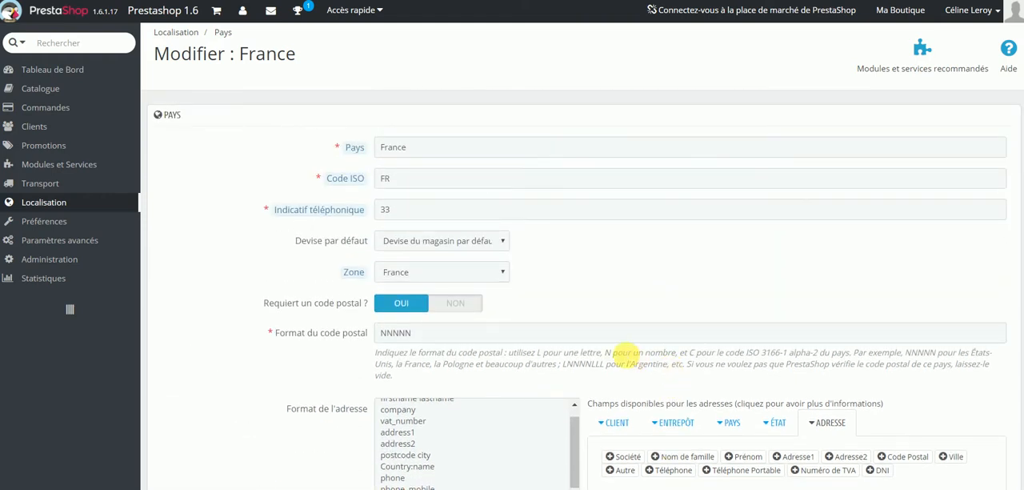
scroll(885, 377, down, 5)
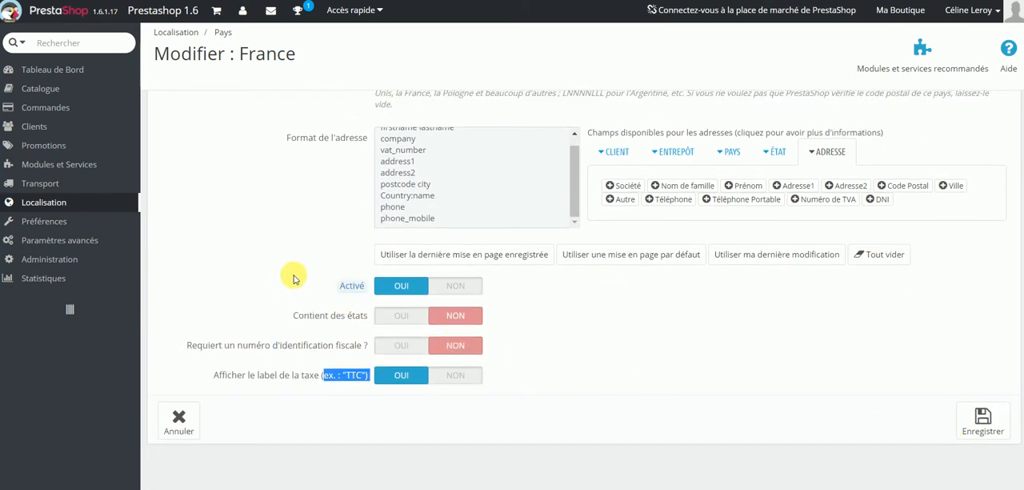
click(424, 321)
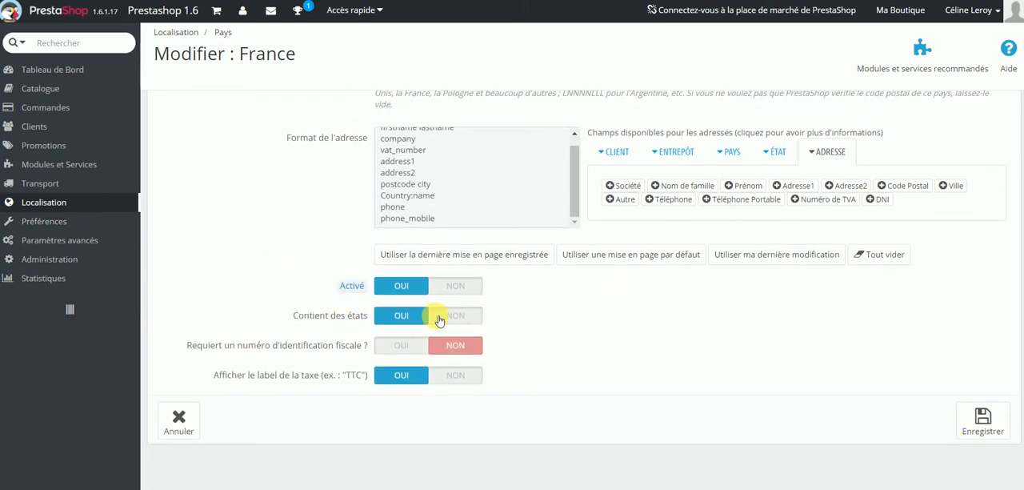
Return France's "Contient des états" setting to NON and browse the list of states.
click(452, 315)
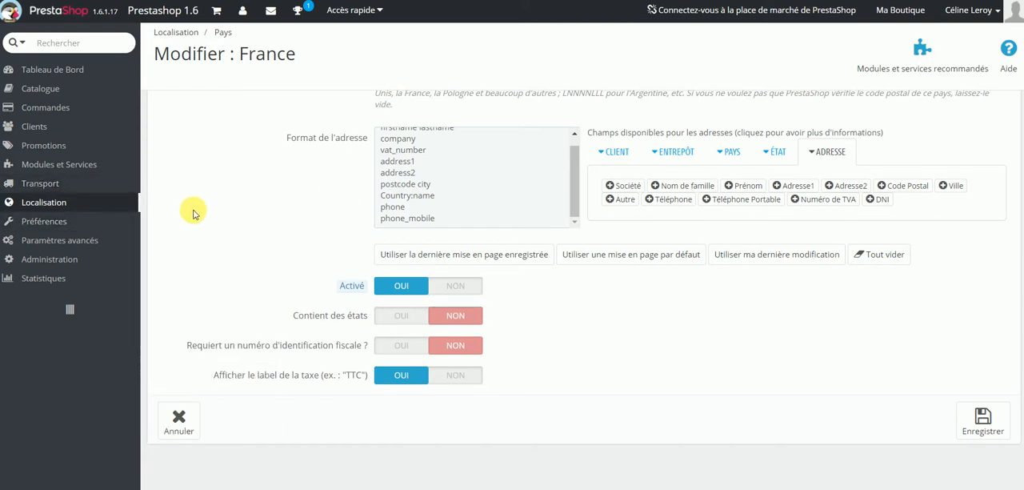
mouse_move(131, 211)
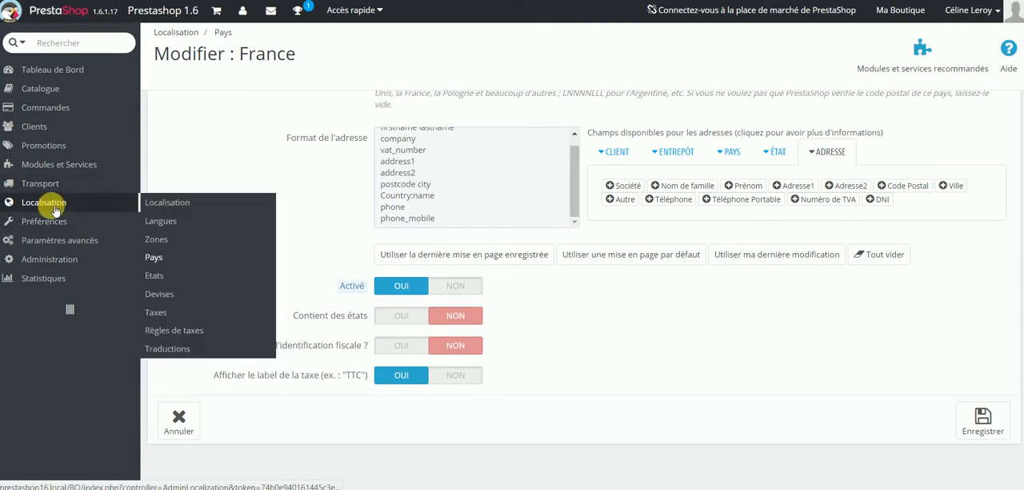
click(196, 276)
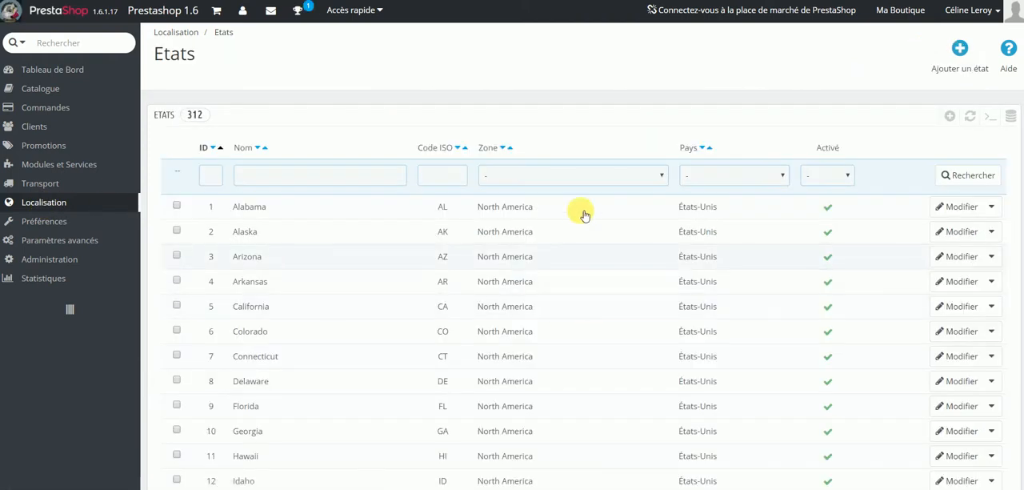
scroll(280, 170, down, 1)
scroll(214, 134, up, 1)
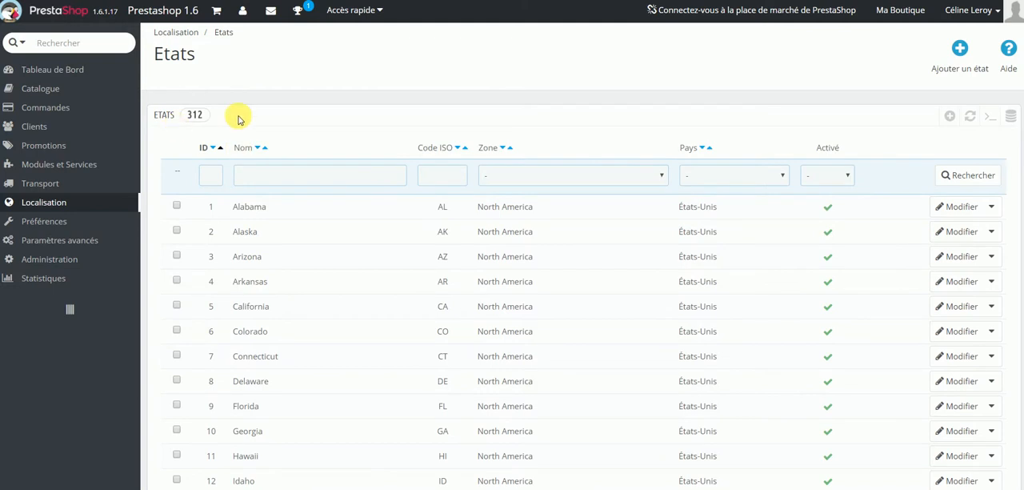
scroll(246, 332, down, 4)
scroll(245, 338, up, 4)
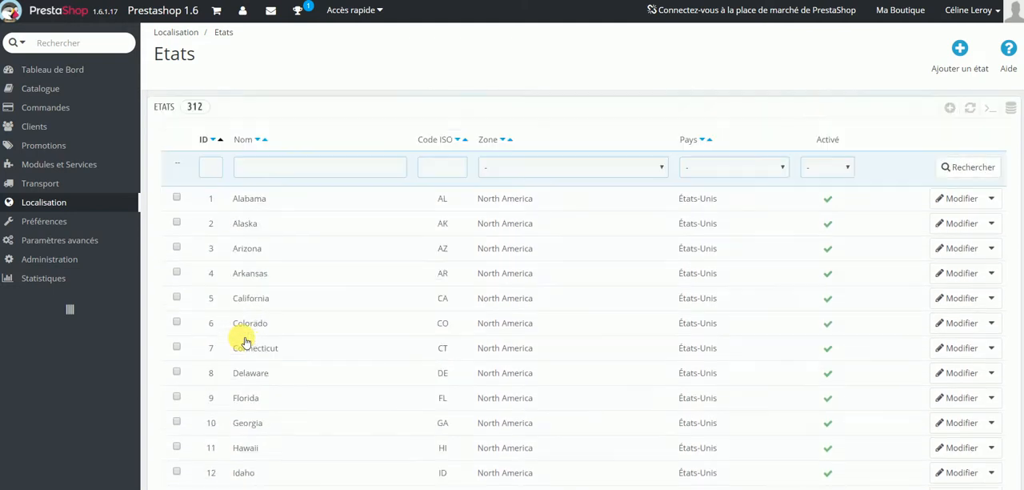
Filter the states list by the country États-Unis and look through the matching states.
click(765, 178)
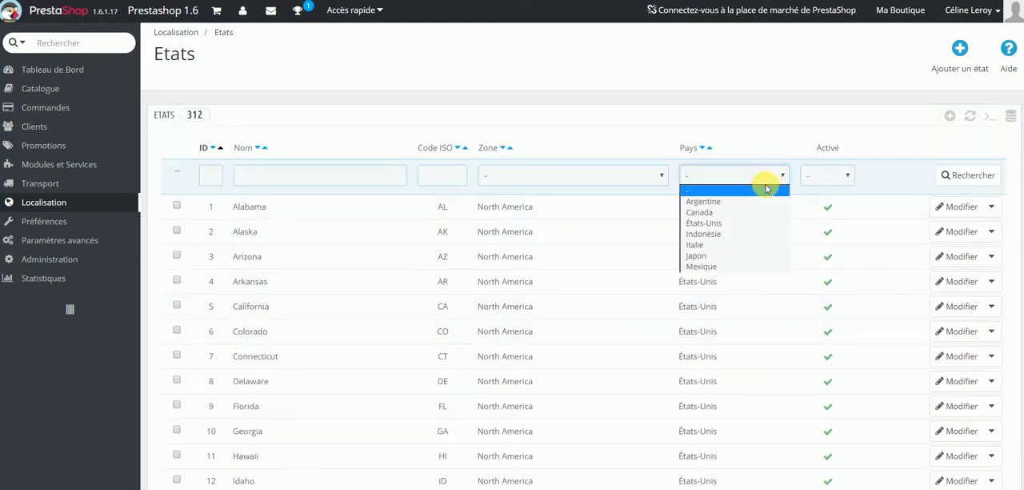
click(747, 223)
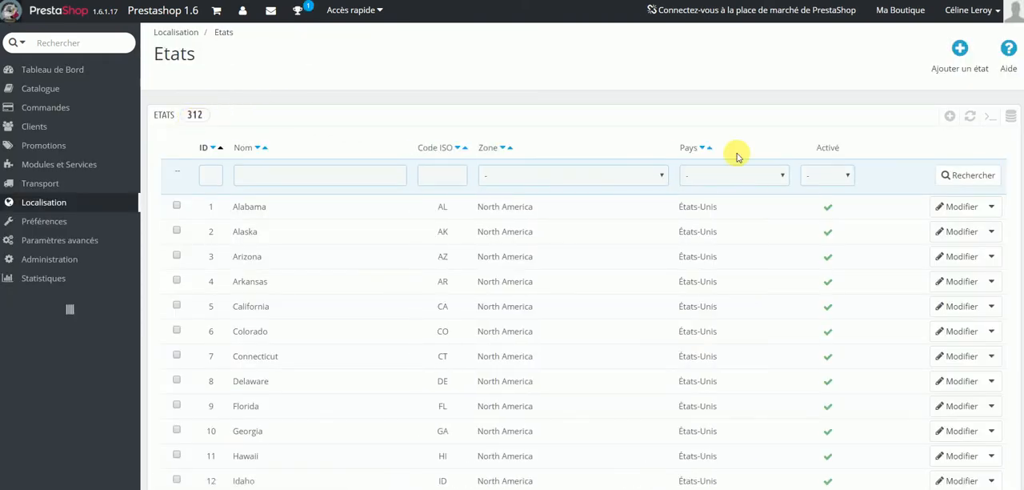
click(744, 167)
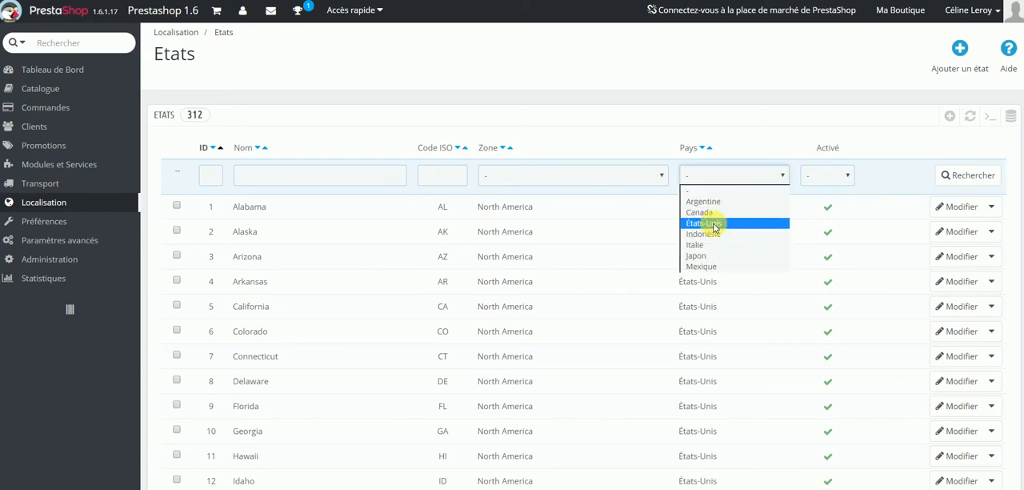
click(710, 222)
click(960, 176)
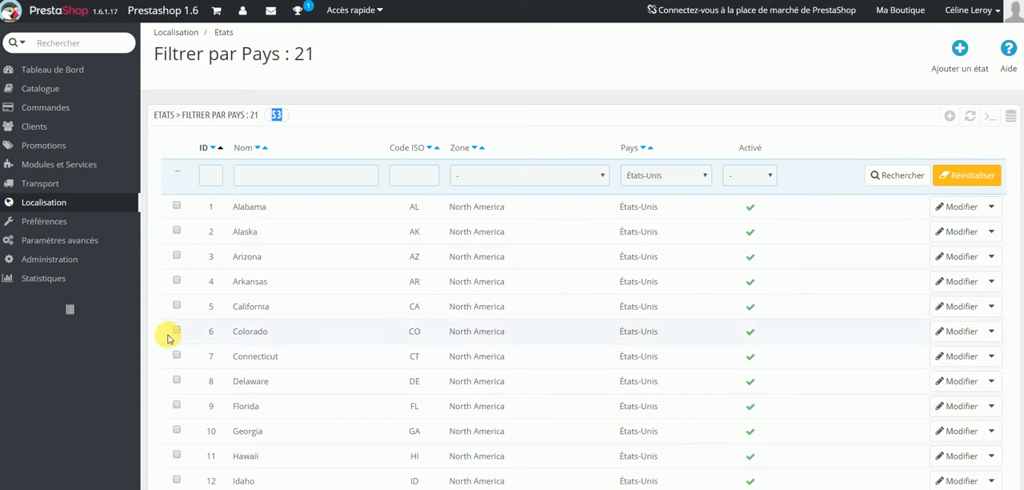
scroll(240, 328, down, 5)
scroll(288, 320, down, 5)
scroll(293, 317, up, 10)
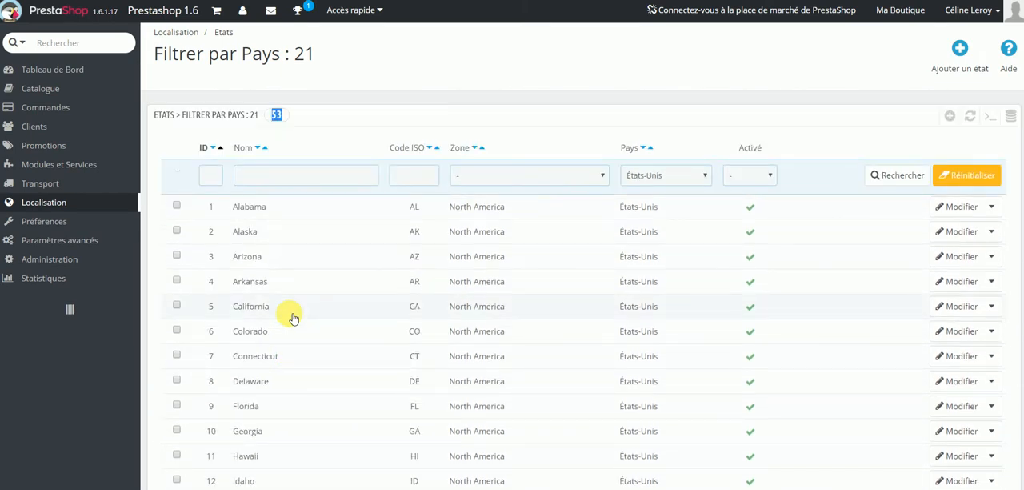
Try Mexique as the country and NON as the status for California, and cancel the edit.
click(774, 310)
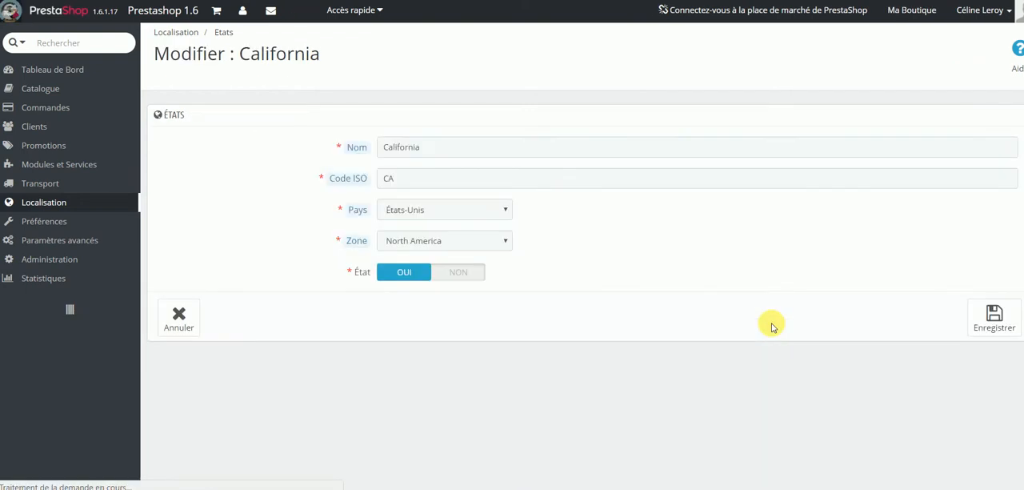
click(402, 211)
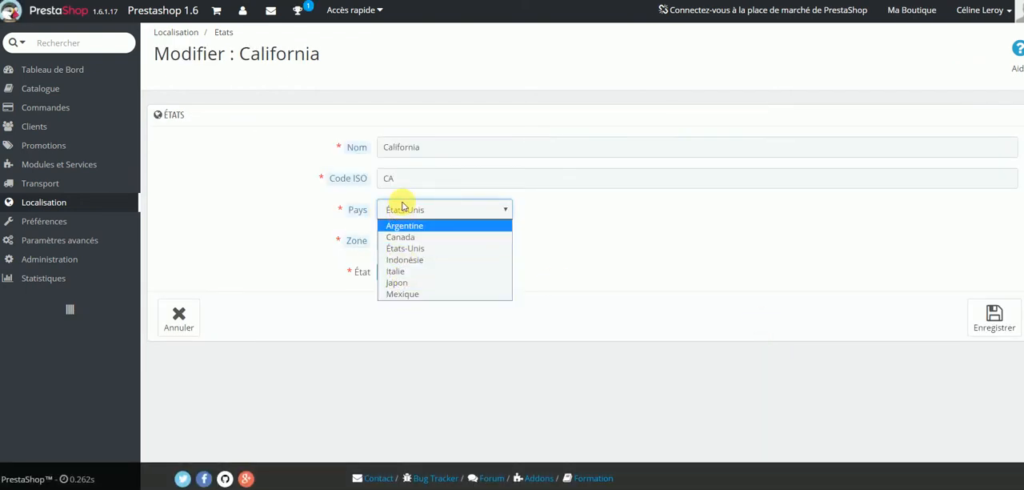
click(400, 294)
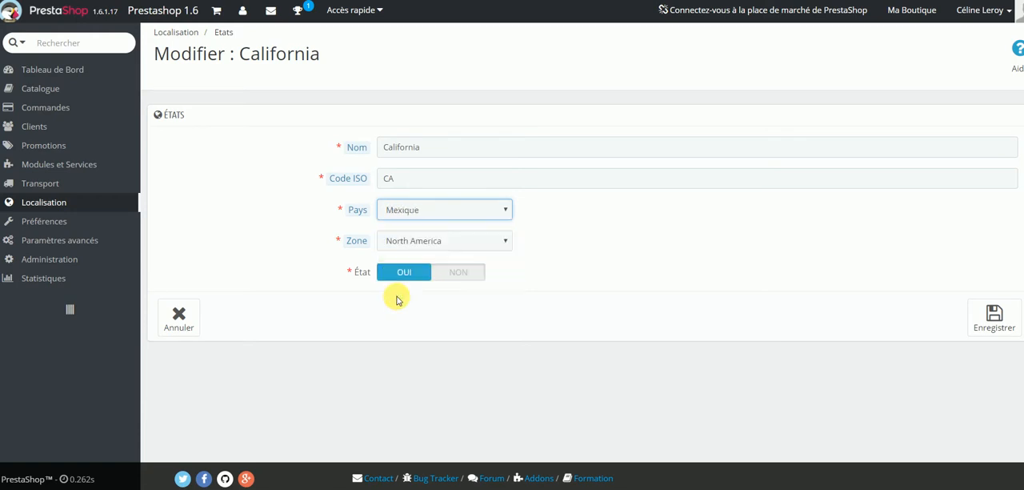
click(400, 239)
click(639, 289)
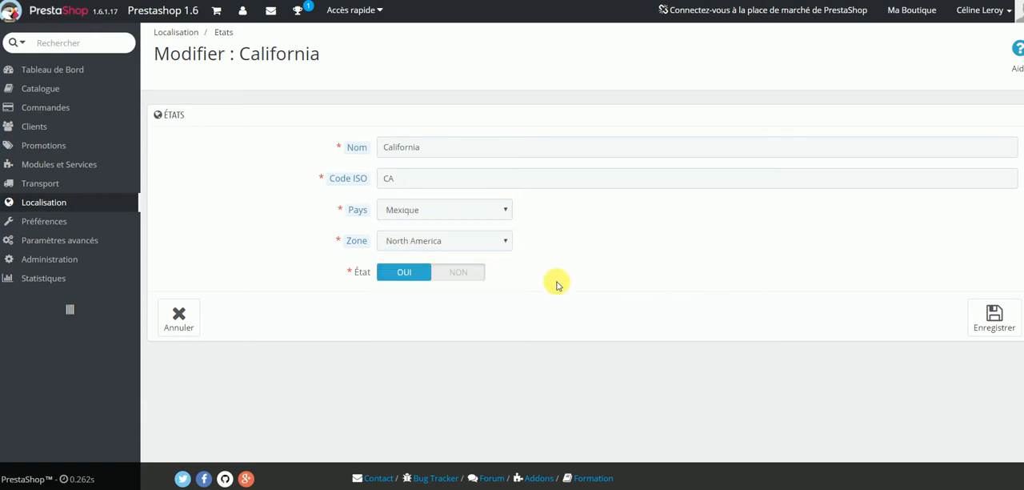
click(473, 273)
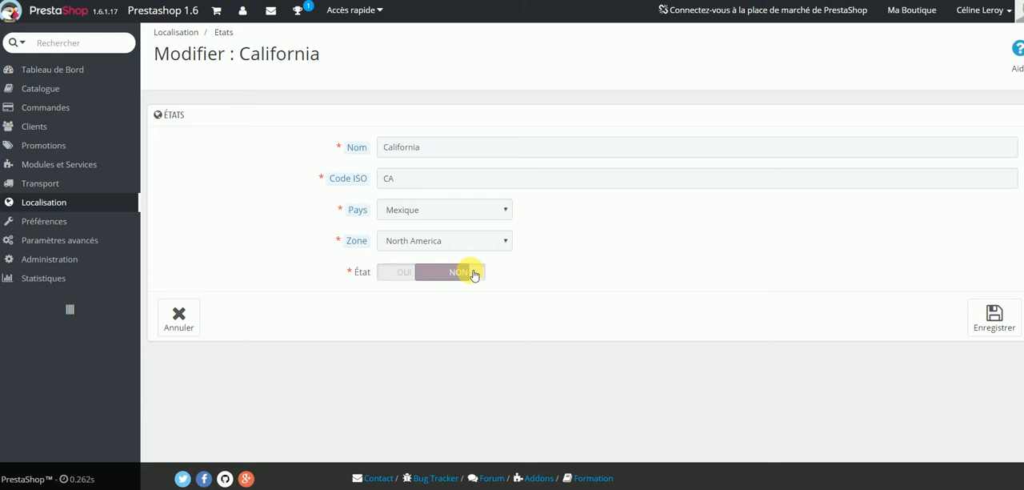
click(425, 273)
double_click(388, 177)
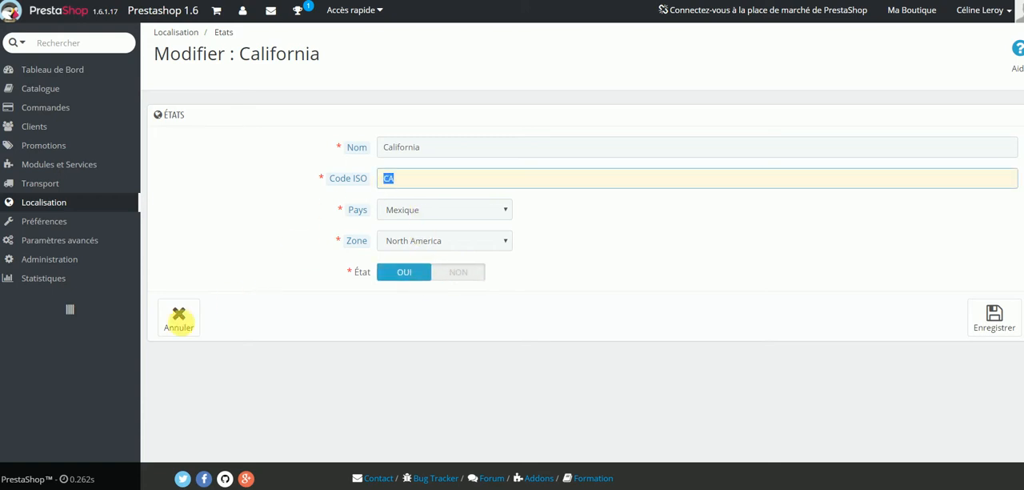
click(179, 316)
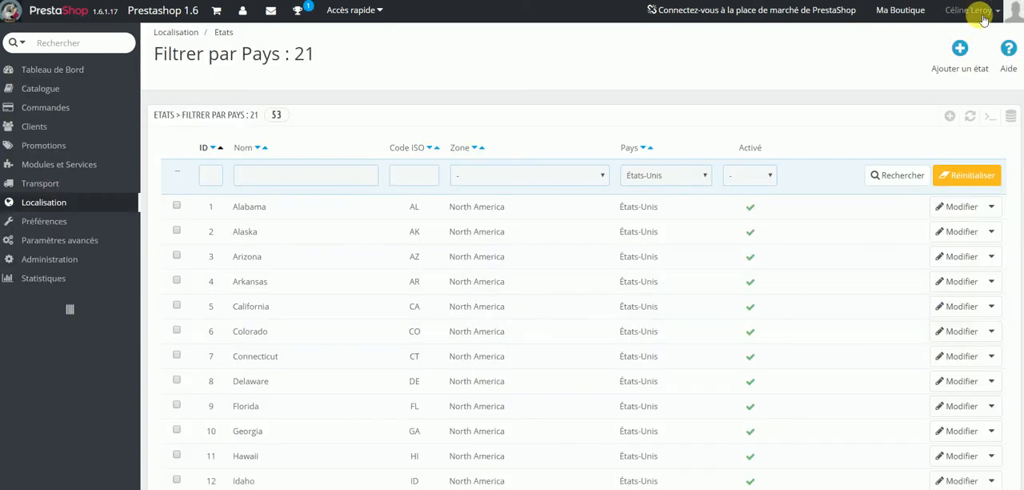
Start a new state named Nouvelle Aquitaine with the ISO code NA.
click(957, 51)
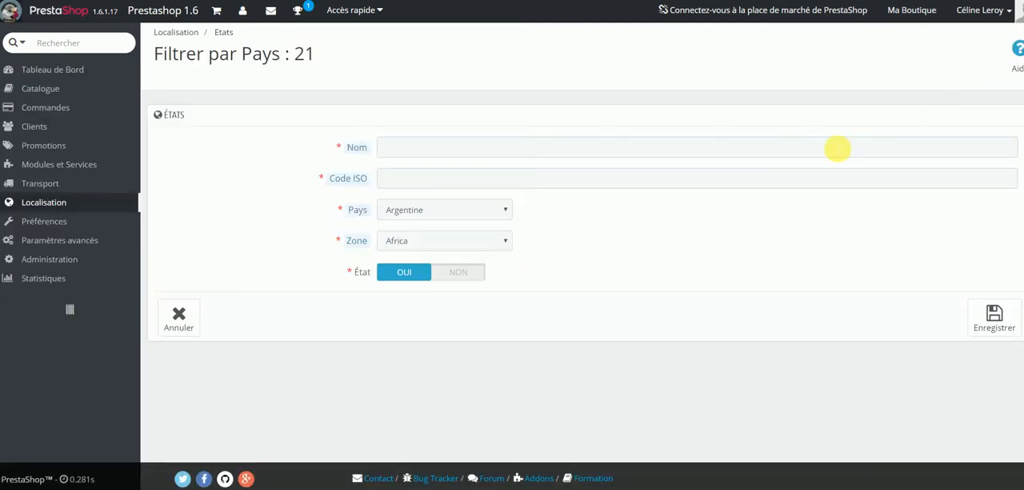
click(837, 148)
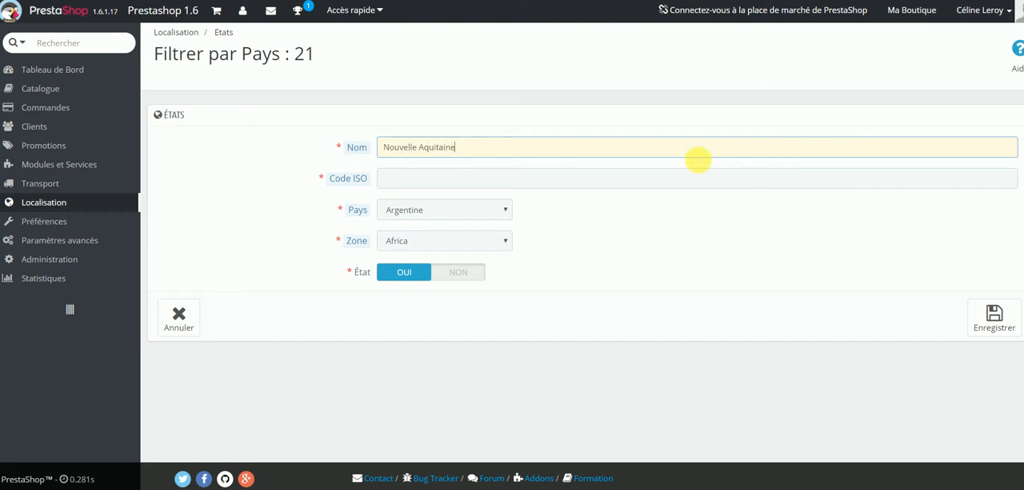
mouse_move(347, 183)
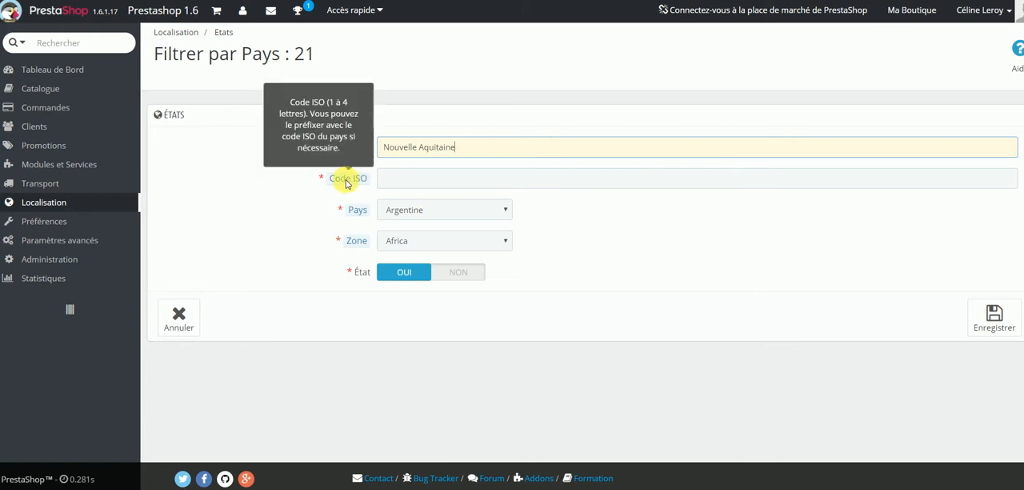
click(432, 181)
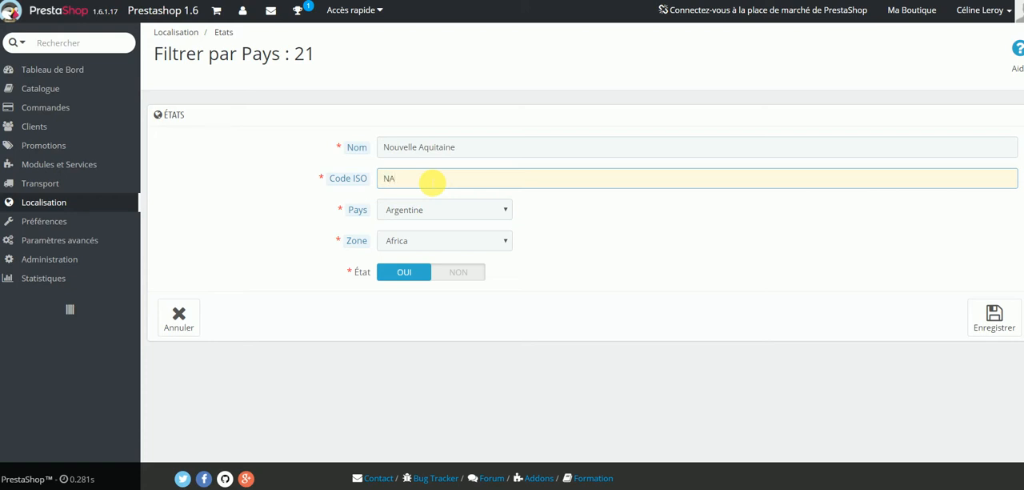
Try the zone France and the country Mexique for the new state, and cancel its creation.
click(397, 215)
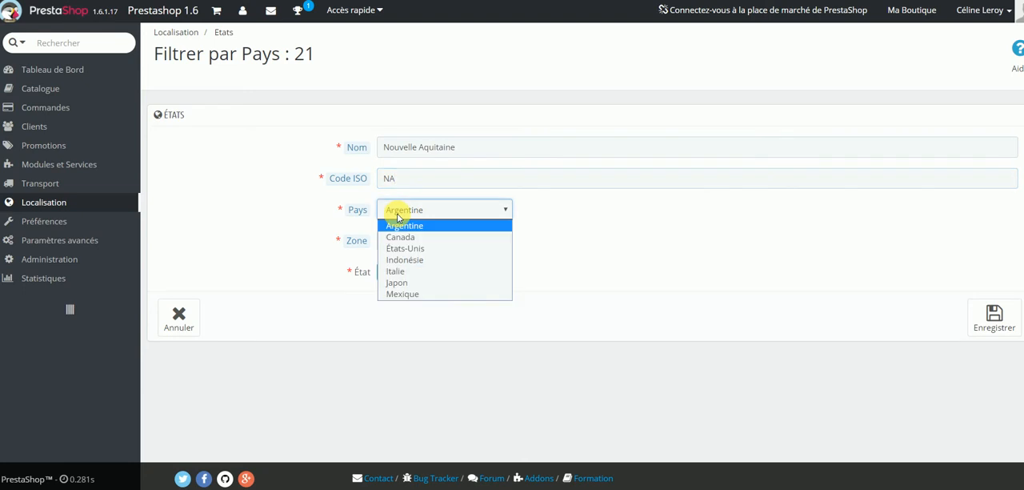
click(608, 223)
click(485, 239)
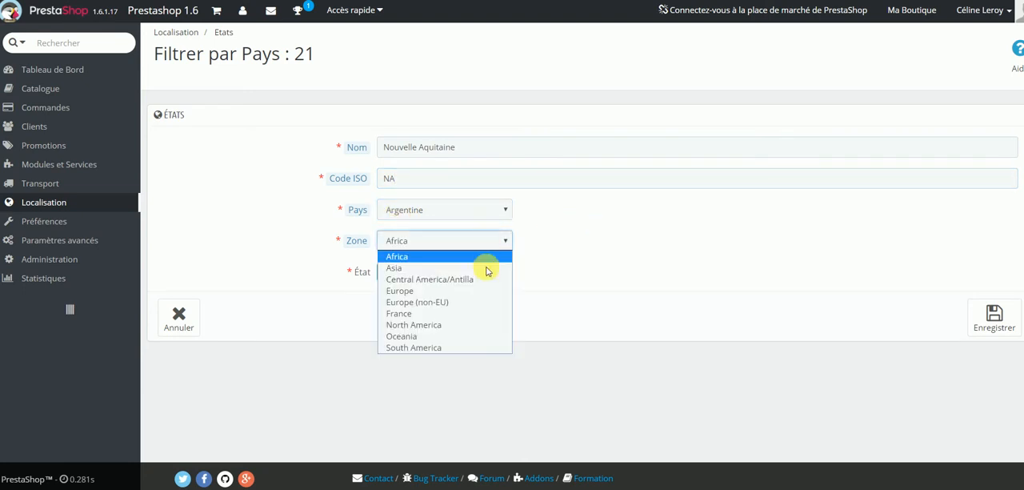
click(457, 313)
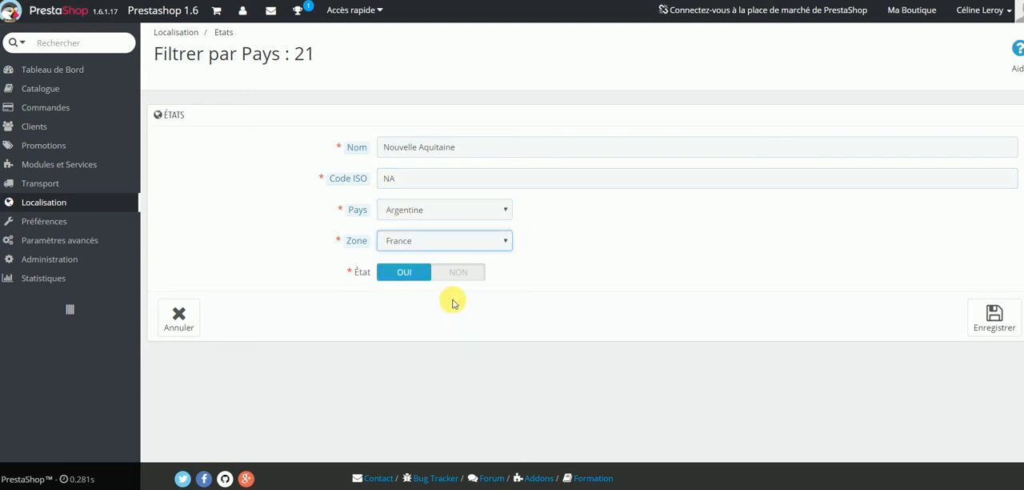
click(409, 214)
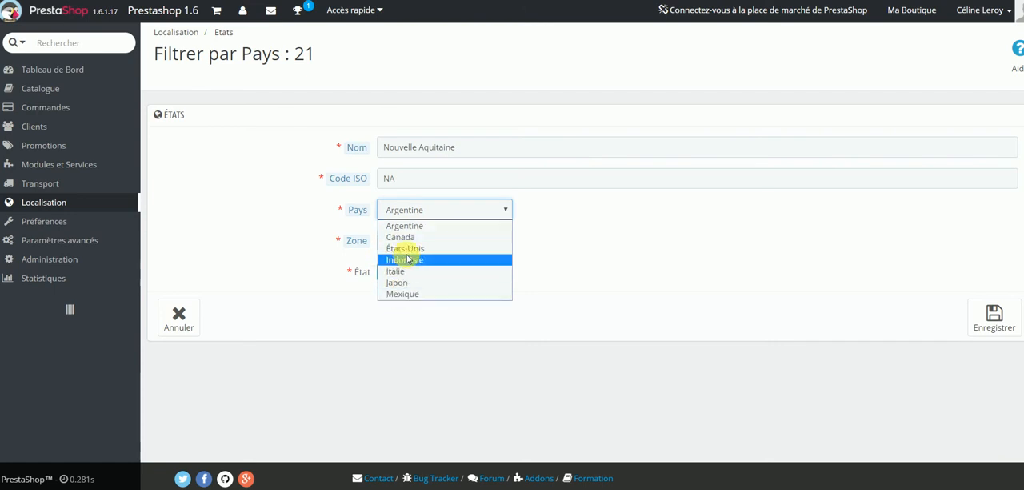
click(417, 293)
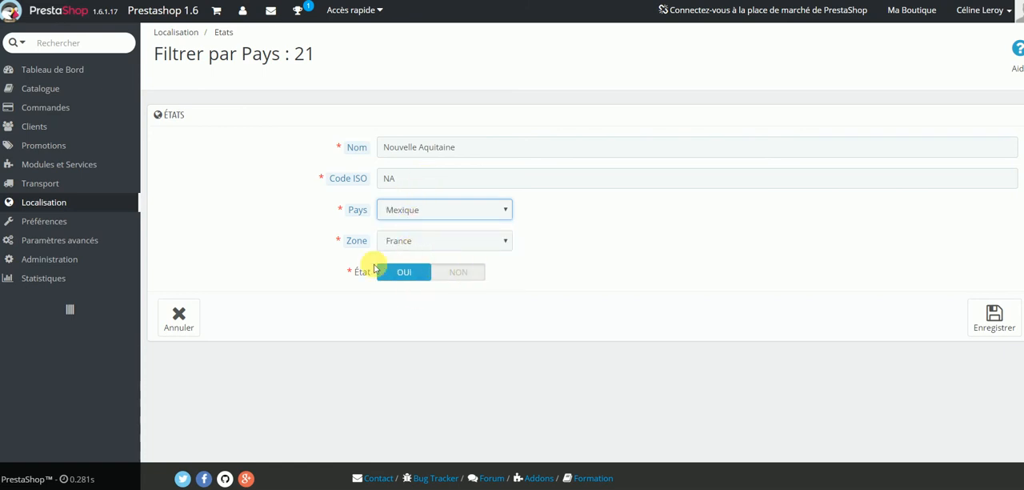
click(169, 307)
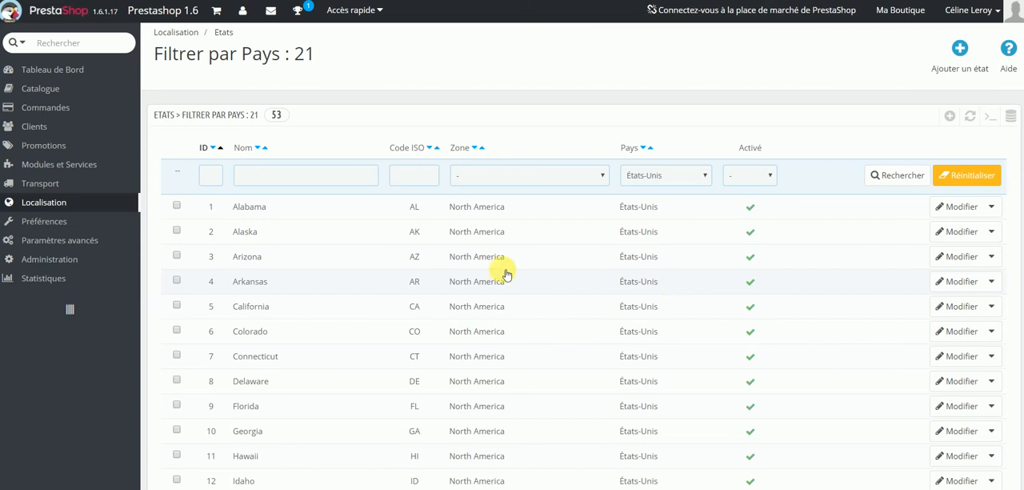
Open the shipping destinations and costs of the carrier Retrait en magasin.
mouse_move(32, 187)
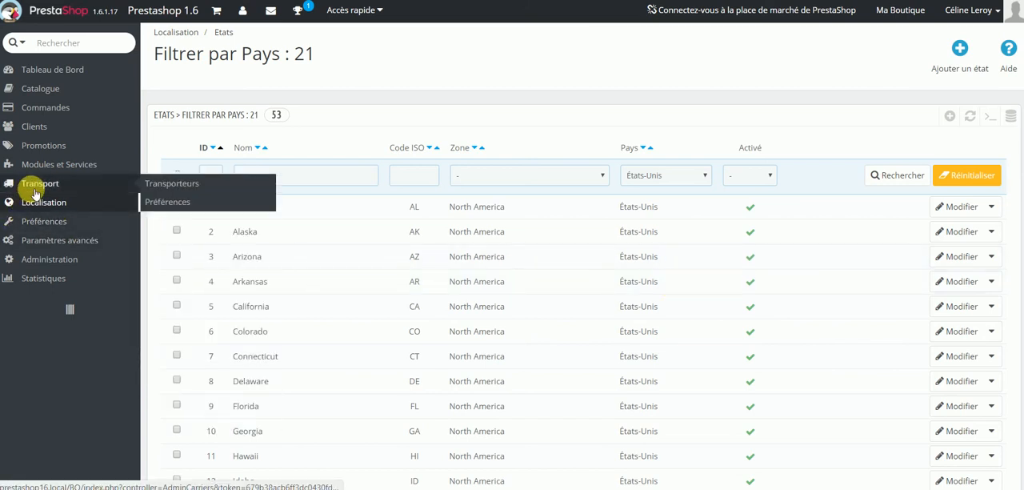
click(172, 183)
click(488, 301)
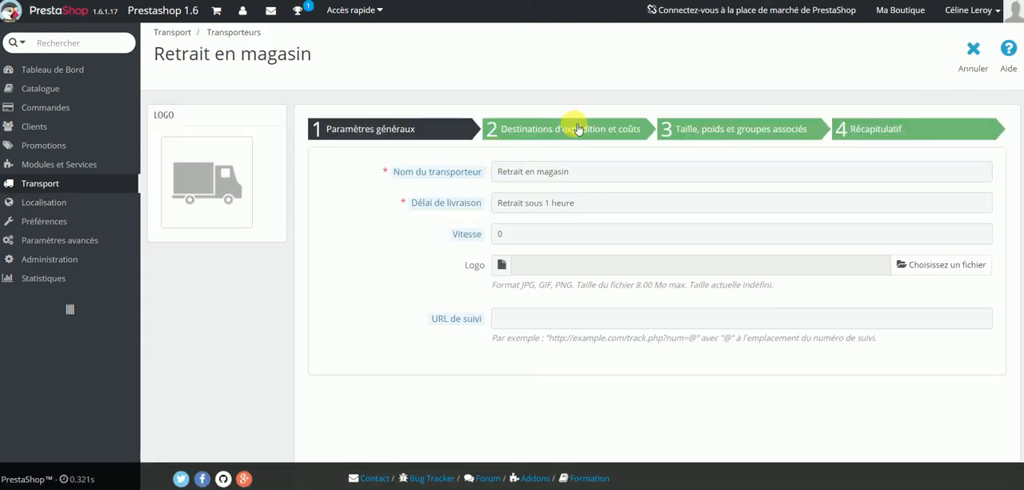
click(570, 128)
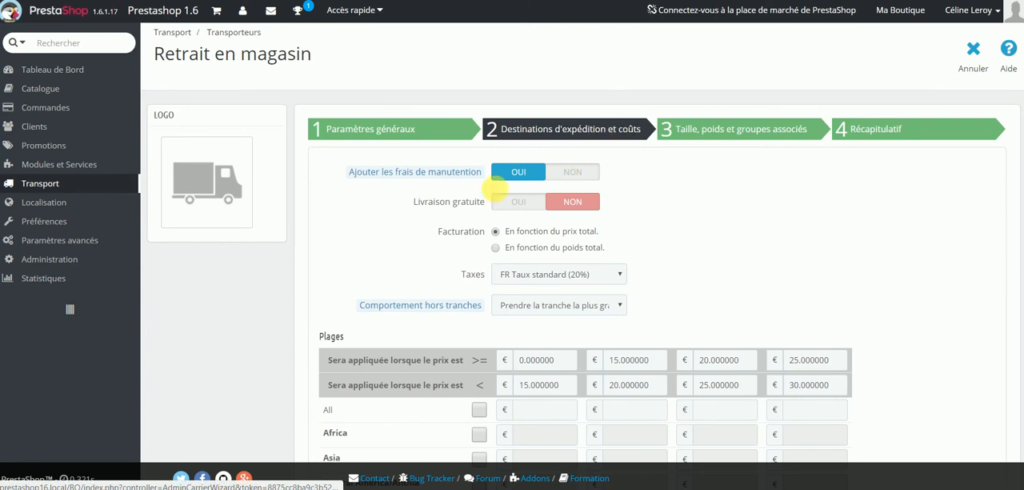
Enable the France zone for the carrier and go to its cost fields for the first two price ranges.
scroll(427, 200, down, 3)
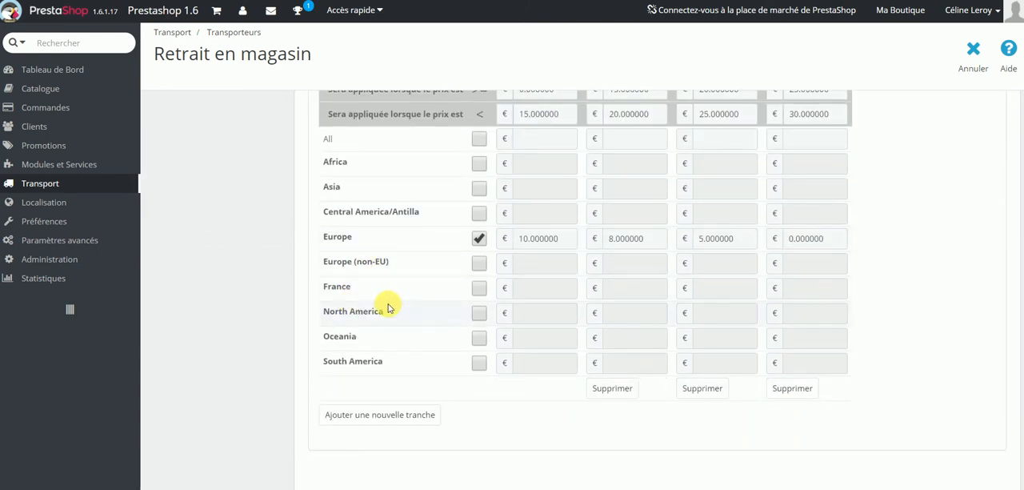
click(479, 287)
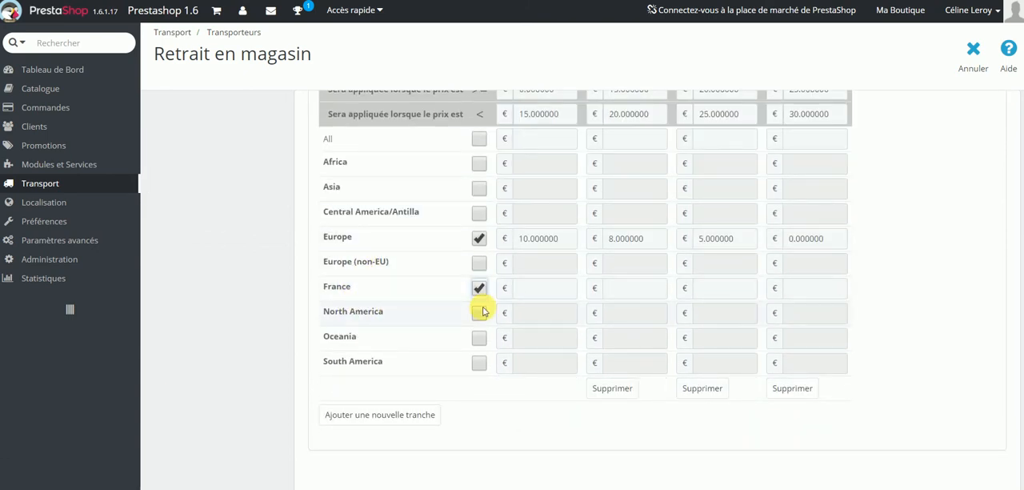
click(544, 291)
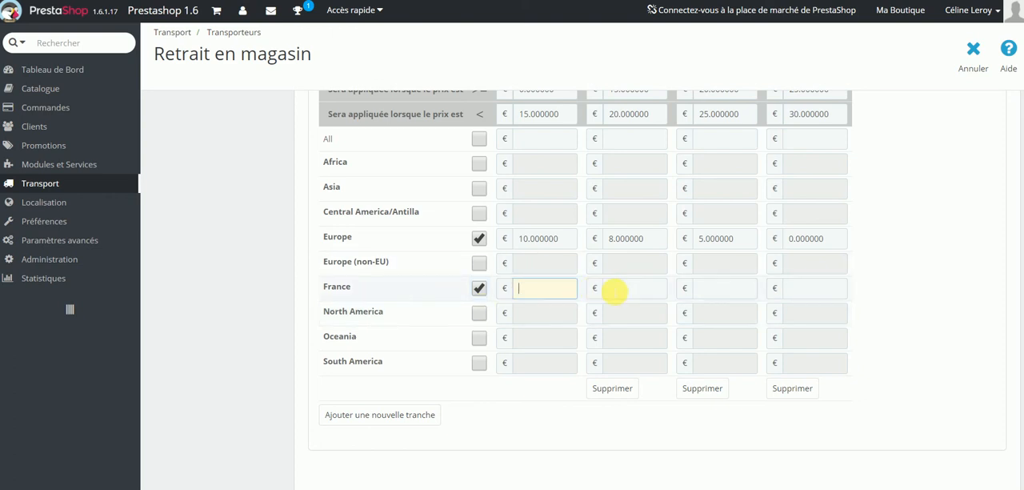
click(615, 290)
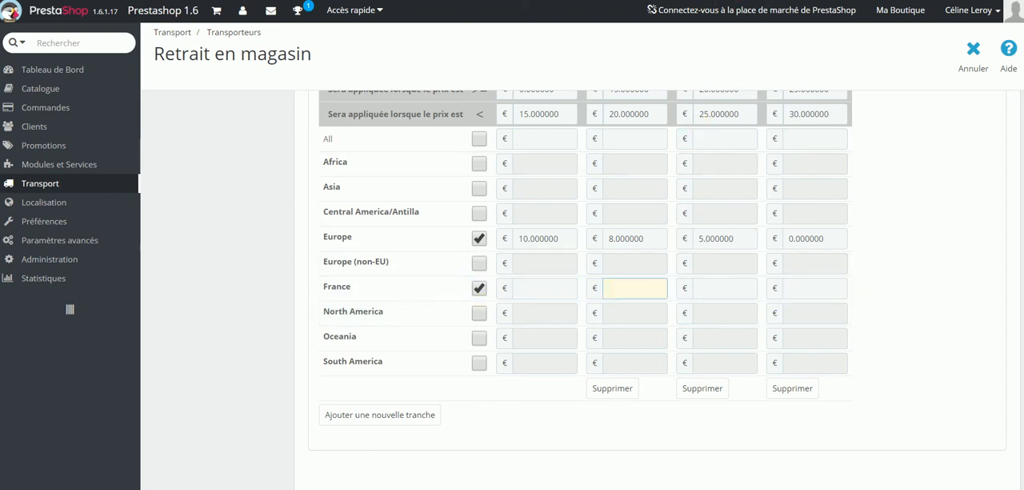